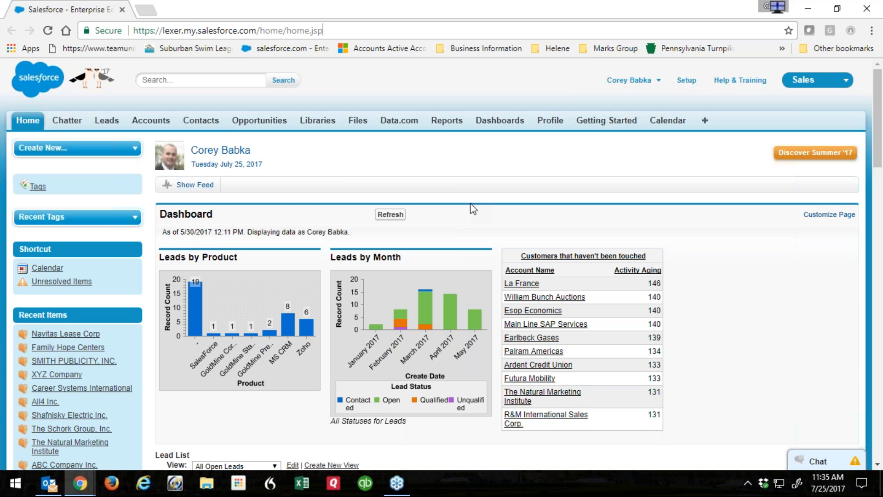
Load the Workbench login page at workbench.developerforce.com in a new browser tab.
click(872, 25)
click(624, 11)
click(146, 9)
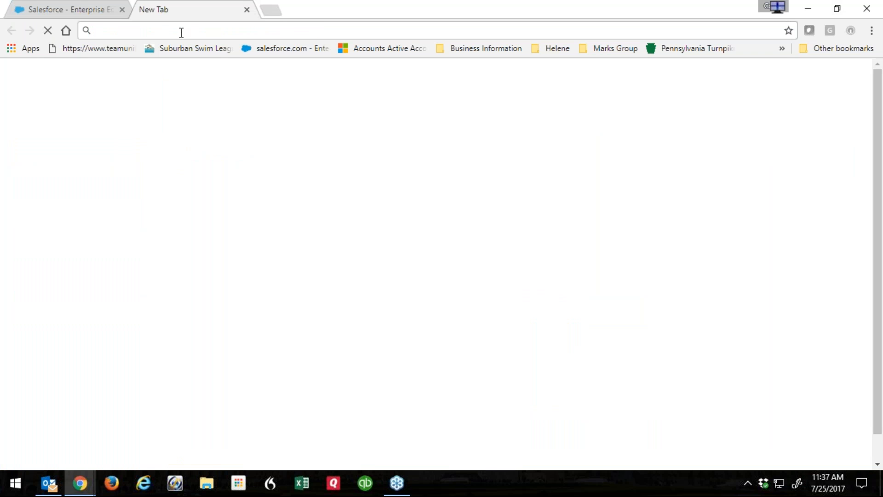
text(https://workbench.developerforce.com/login.php)
key(Return)
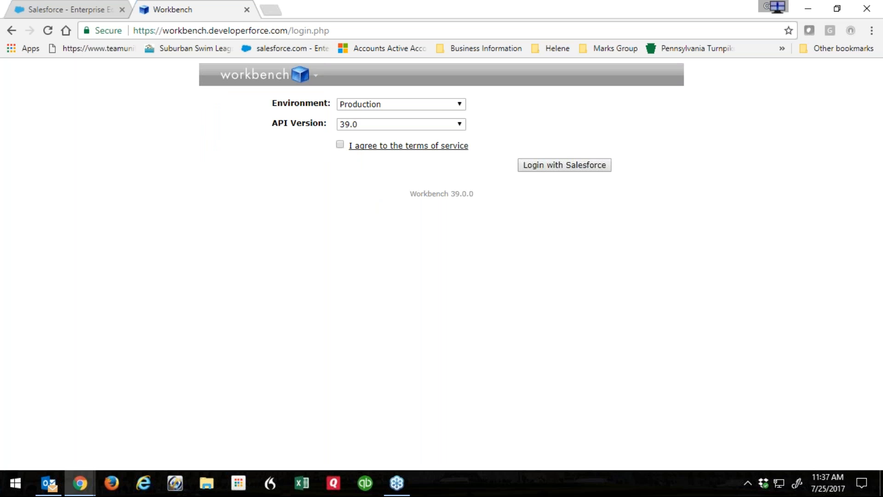
Log in to Workbench on Production, accepting the terms of service.
click(385, 106)
click(366, 116)
click(340, 145)
click(570, 168)
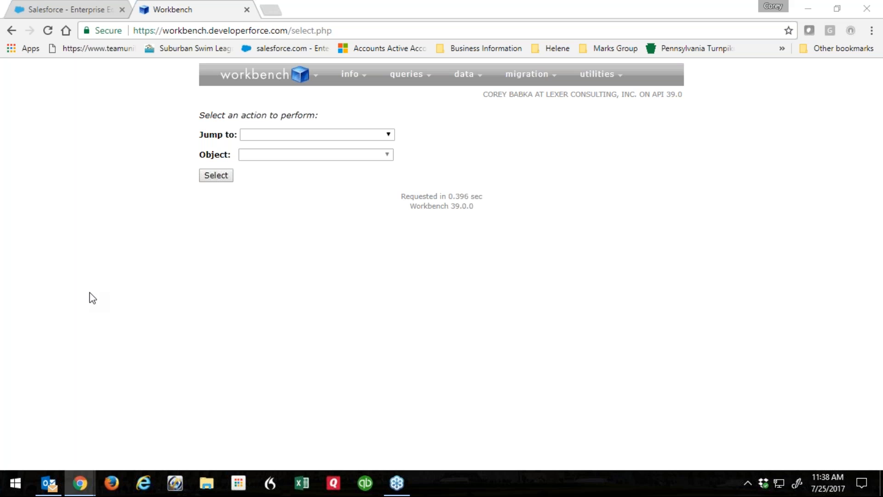
mouse_move(405, 81)
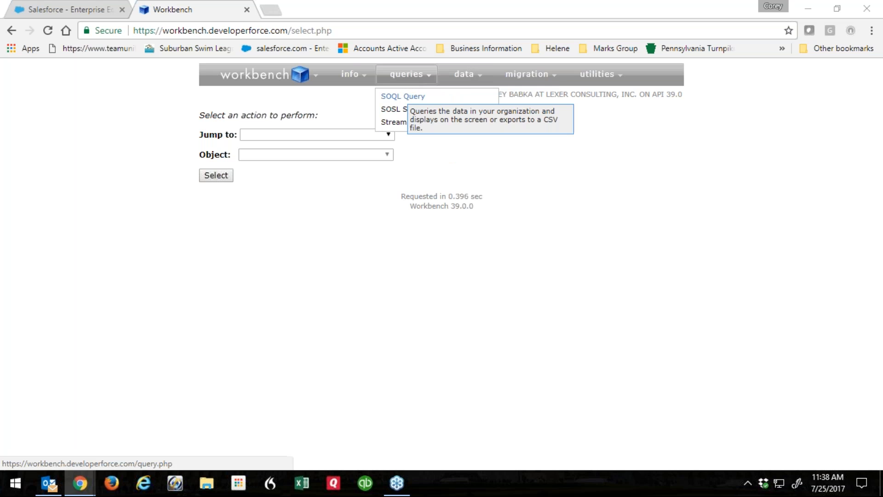
Start a SOQL query with Account as the object.
click(411, 101)
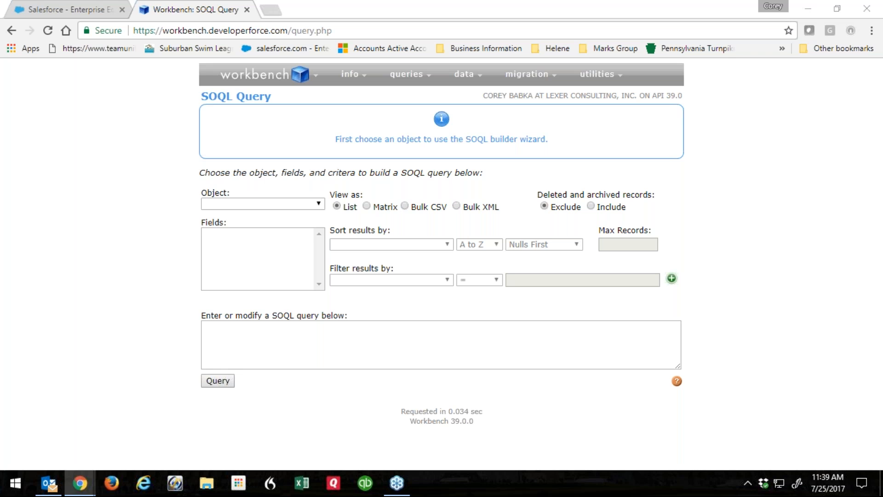
click(317, 203)
click(223, 236)
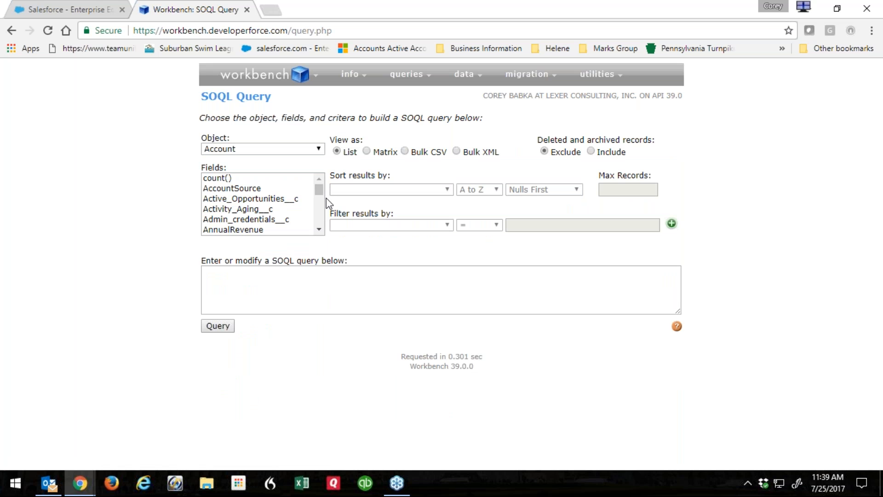
Select fields Industry, LastActivityDate, Name, Phone, Product_Version__c and Product__c for the query.
drag(319, 189, 321, 204)
click(257, 191)
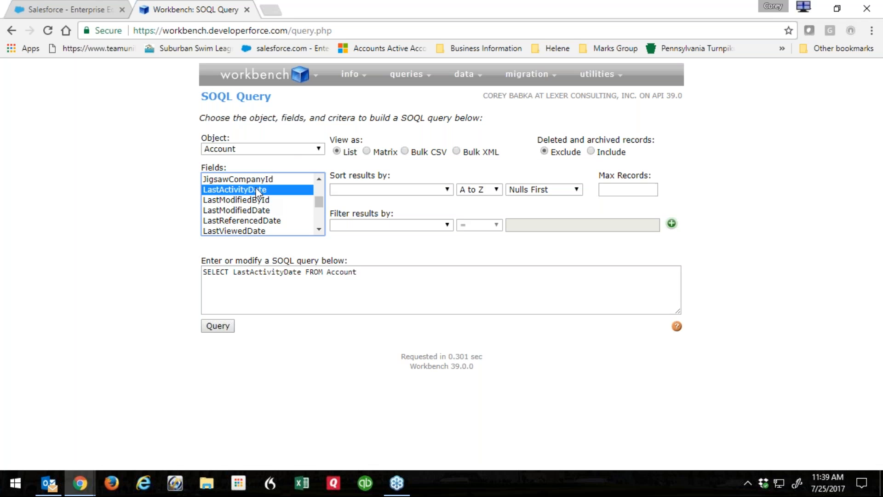
drag(322, 202, 319, 198)
ctrl+click(309, 222)
drag(318, 198, 317, 208)
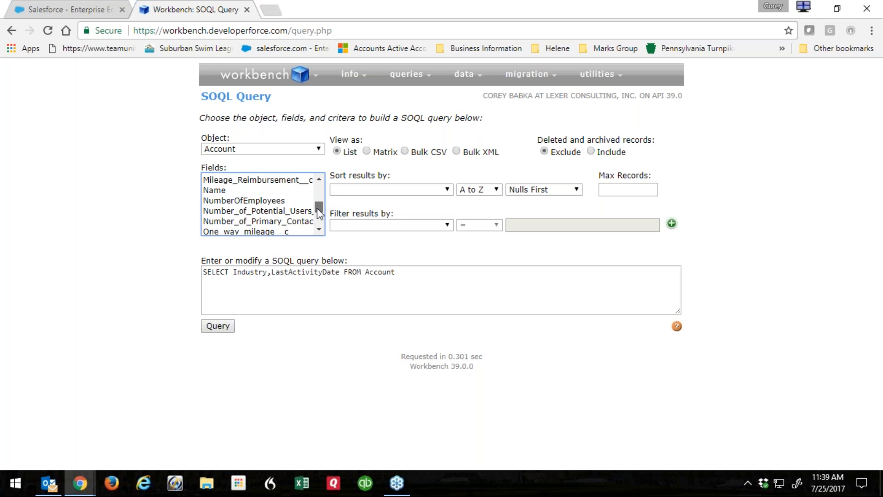
ctrl+click(217, 192)
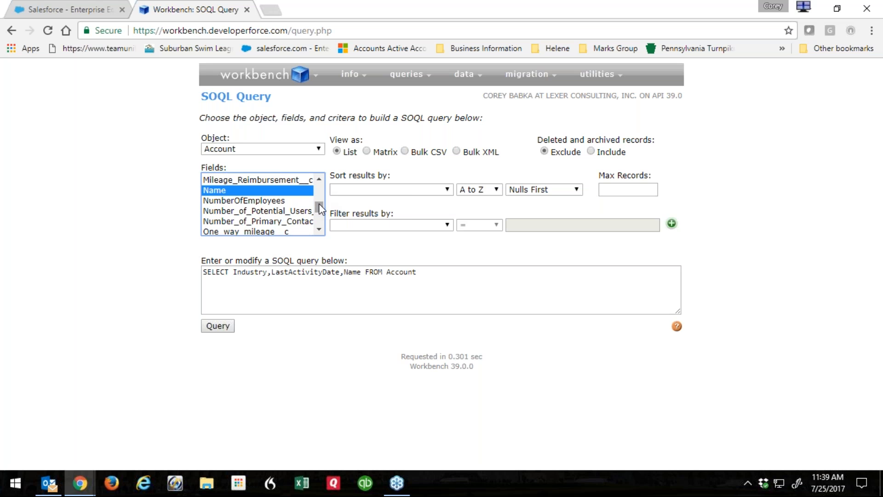
drag(318, 205, 318, 212)
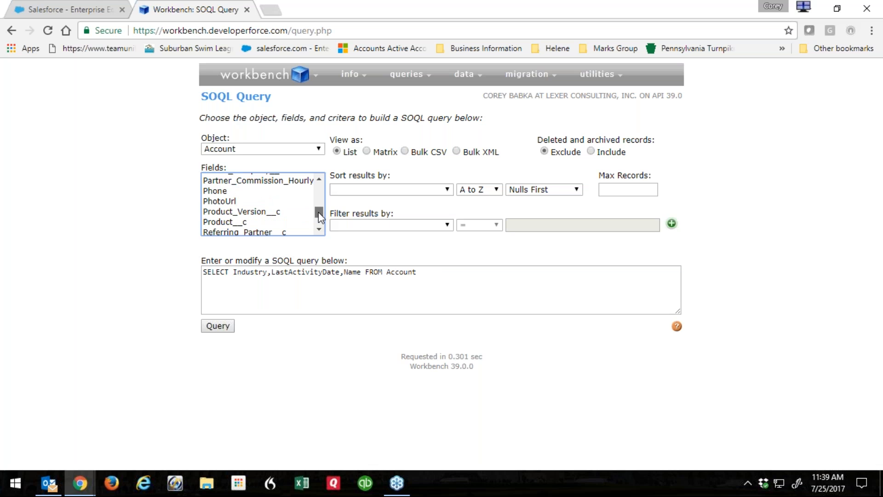
ctrl+click(234, 191)
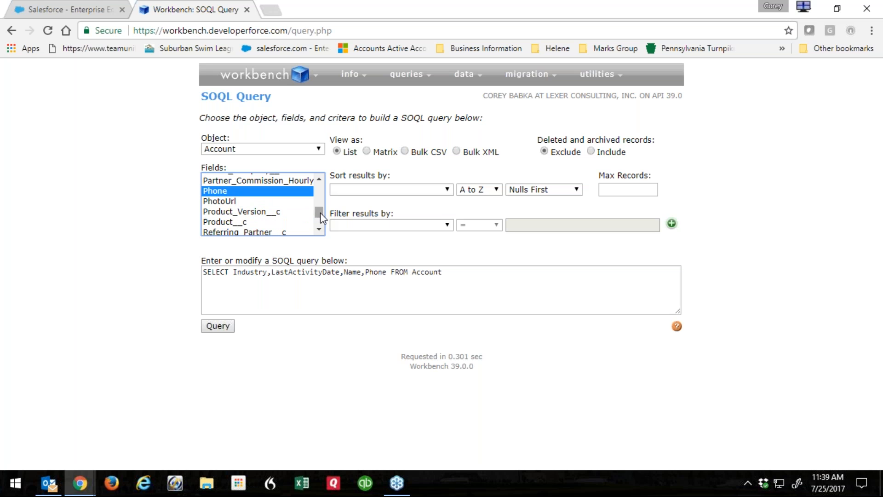
ctrl+click(270, 213)
ctrl+click(240, 223)
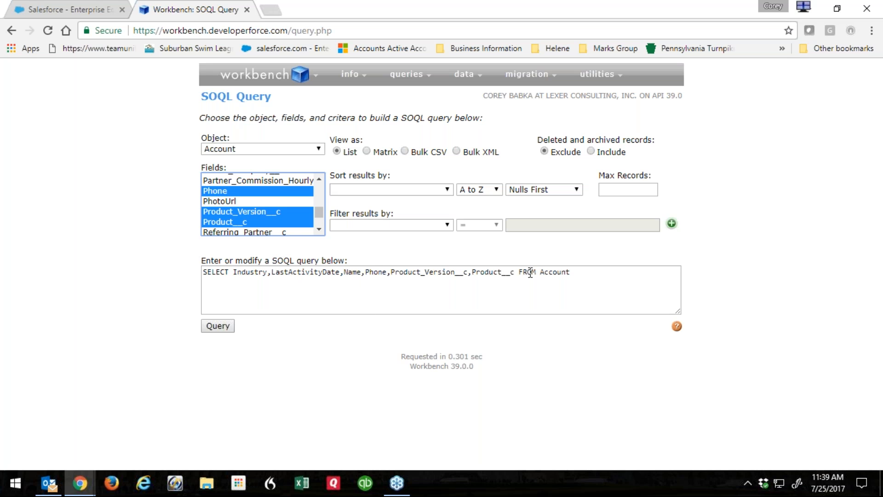
drag(598, 273, 124, 272)
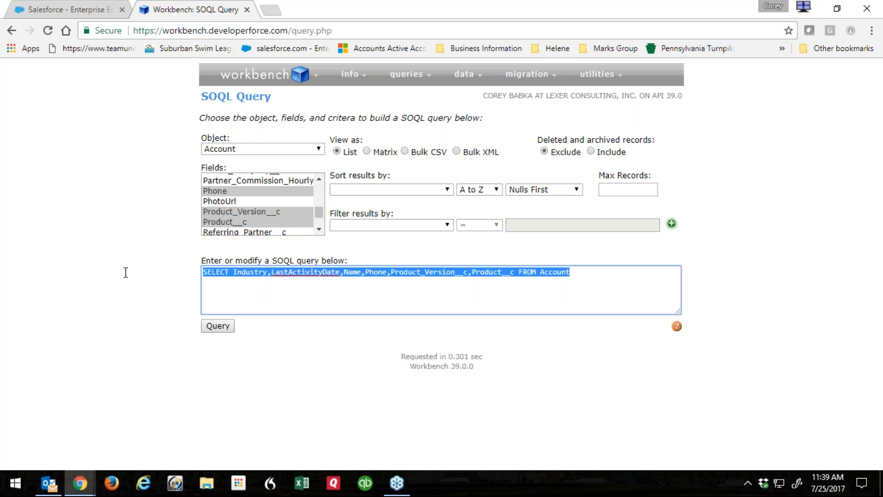
Sort the query results by Name.
click(143, 349)
click(446, 189)
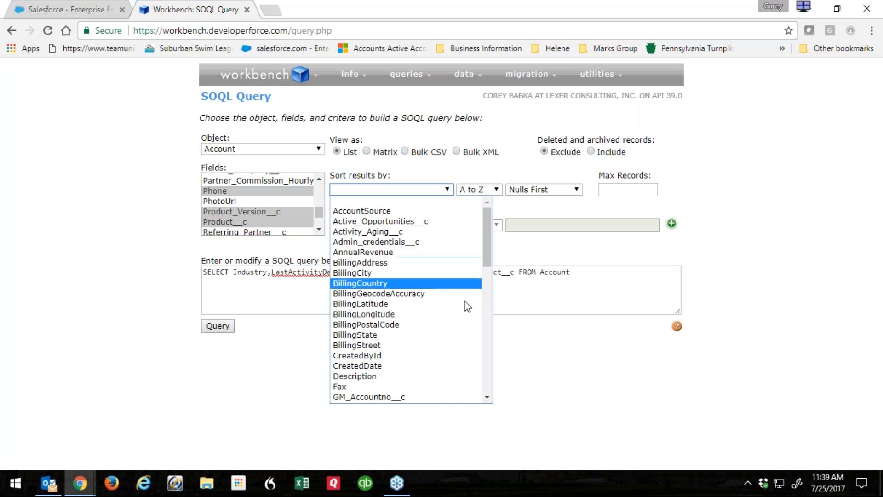
scroll(428, 336, down, 10)
click(371, 294)
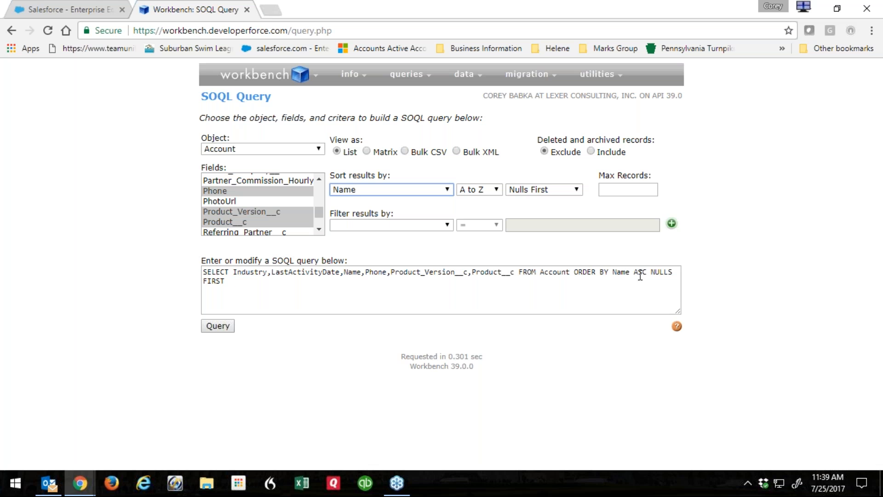
Add a filter BillingCity = Philadelphia.
click(363, 227)
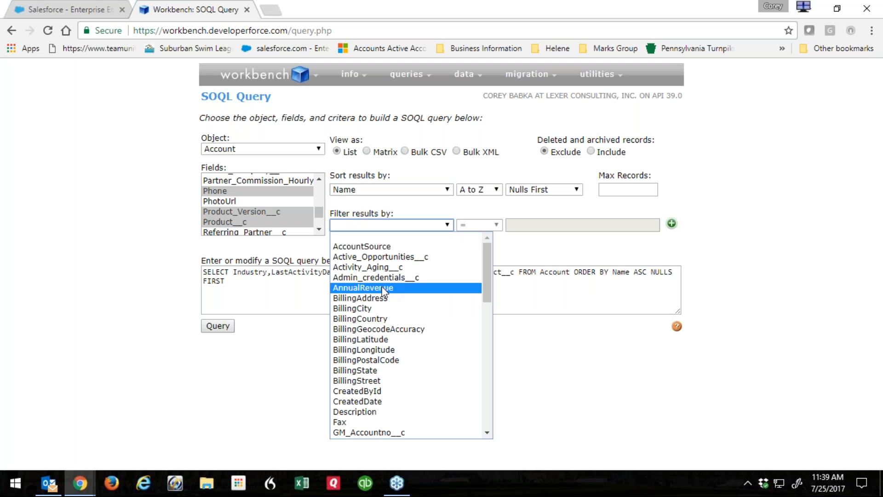
click(379, 309)
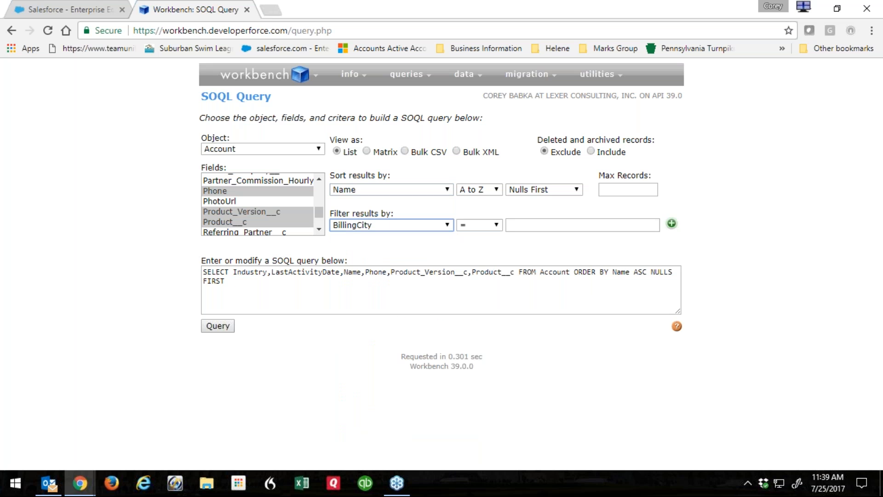
click(497, 224)
click(496, 235)
click(521, 225)
text(Philadelphia)
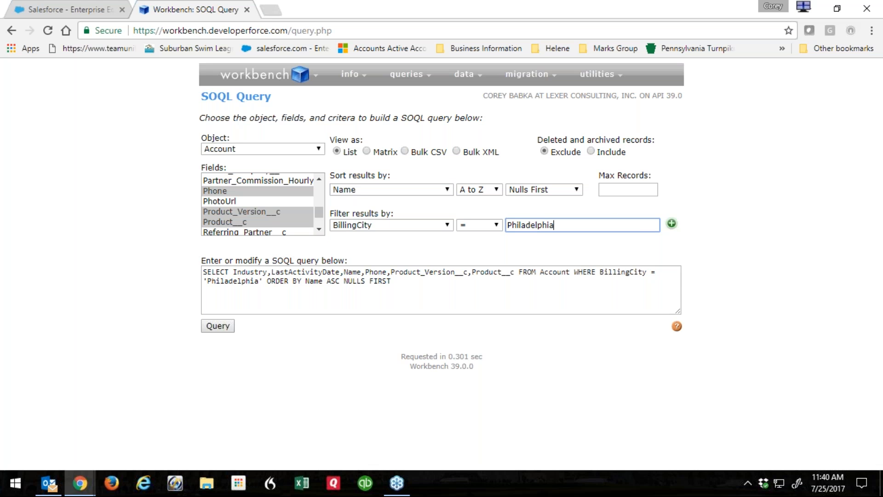
Add a second filter BillingCity = Plymouth Meeting and change AND to OR in the query.
click(672, 224)
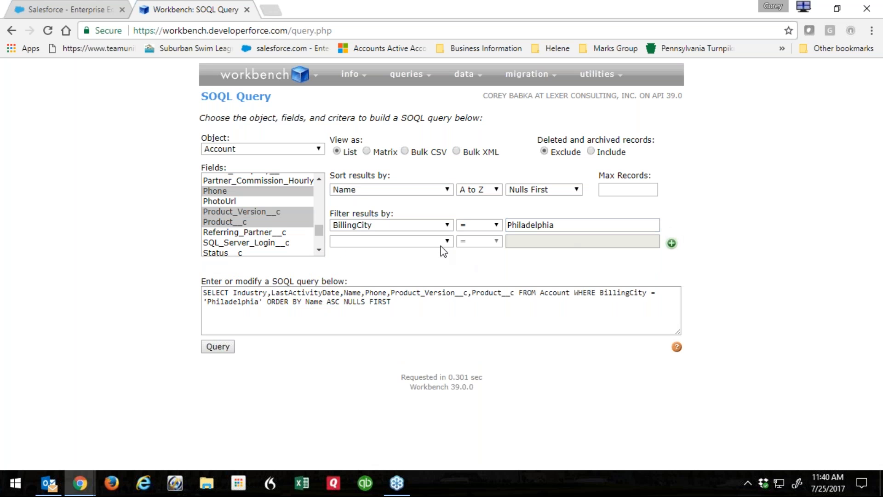
click(410, 242)
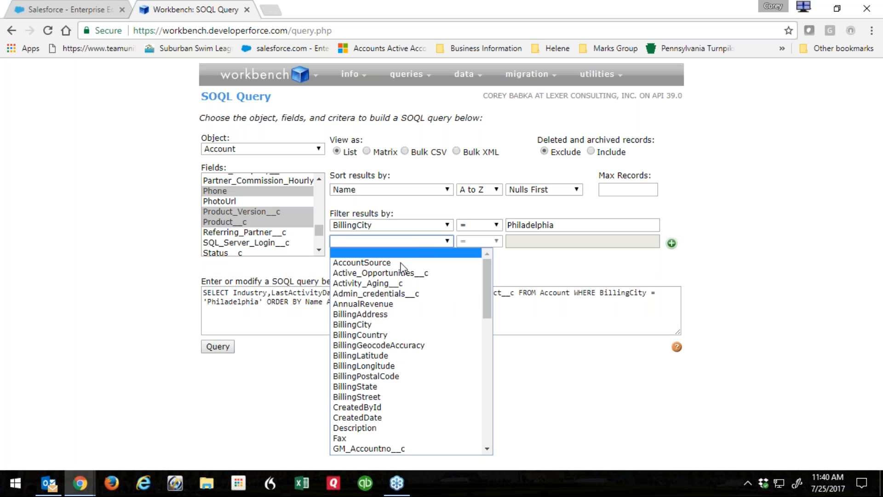
click(377, 326)
click(551, 244)
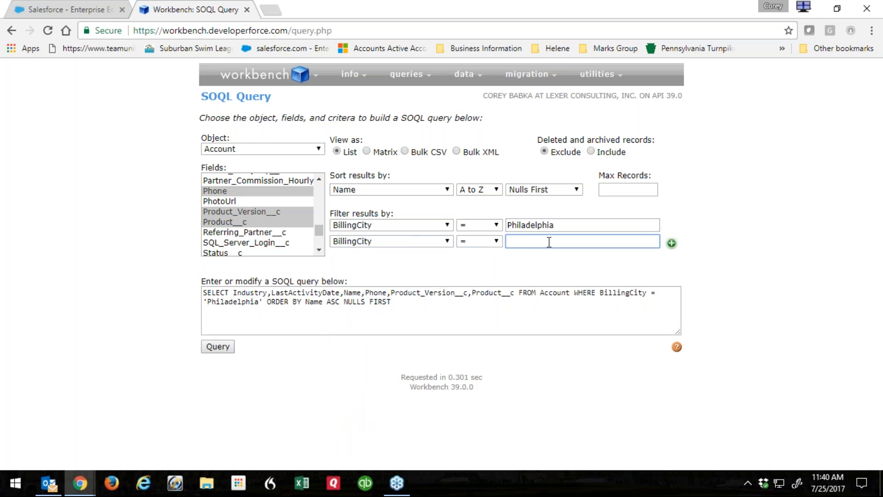
text(Plymouth Meeting)
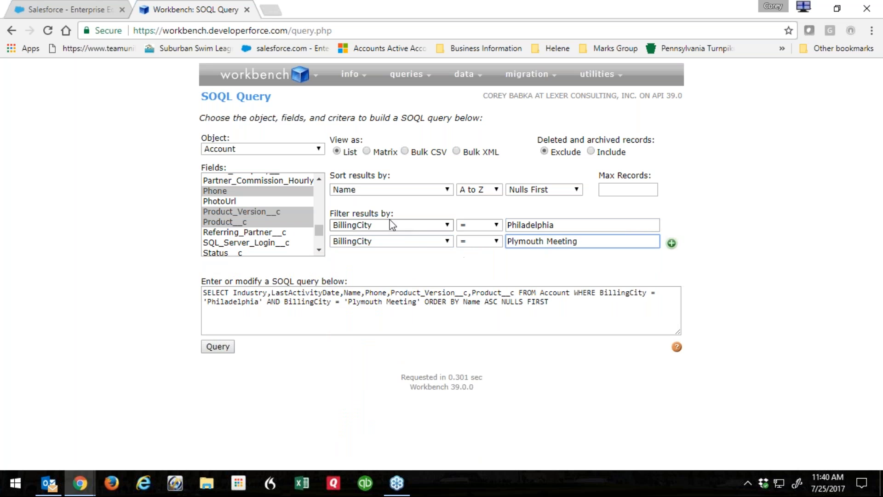
double_click(275, 302)
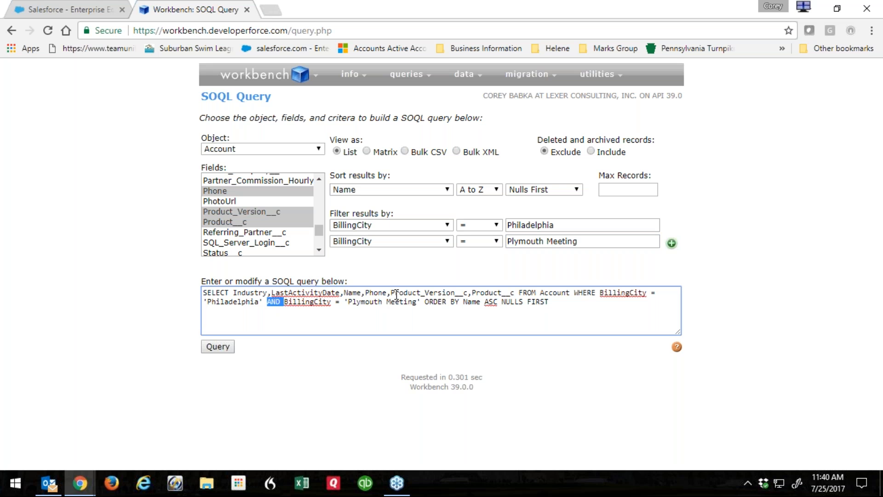
text(OR)
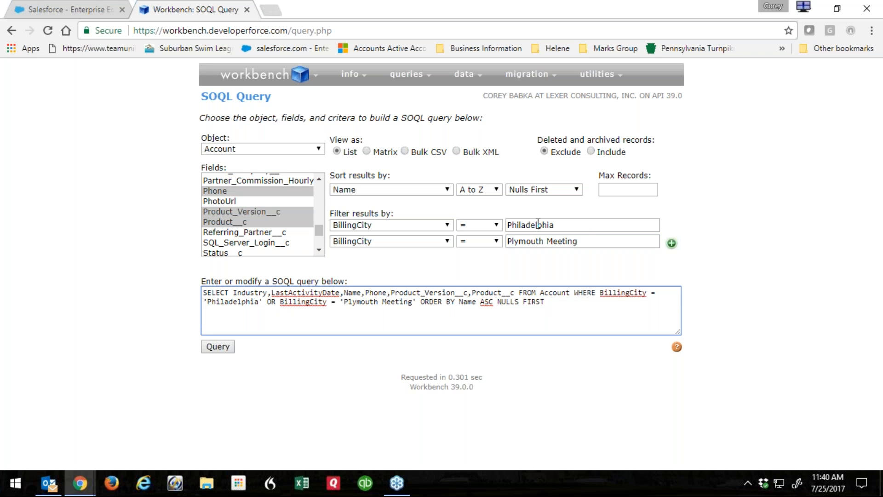
Limit the query to a maximum of 100 records.
click(614, 189)
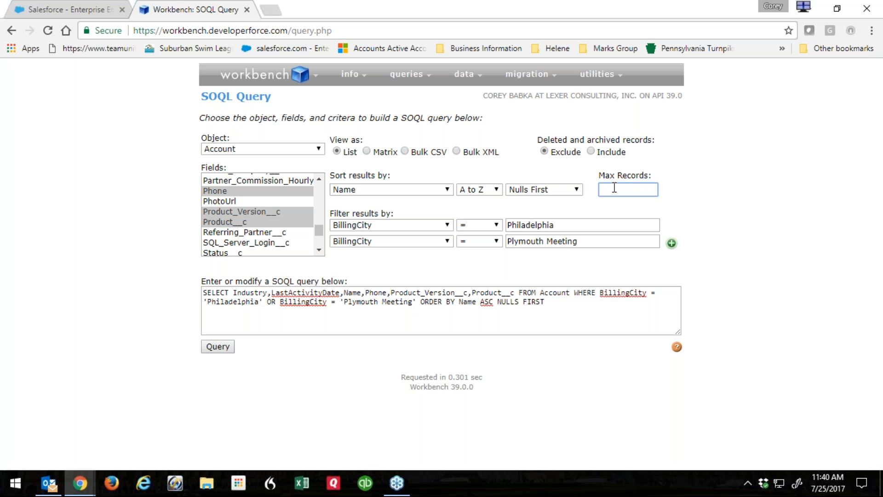
text(100)
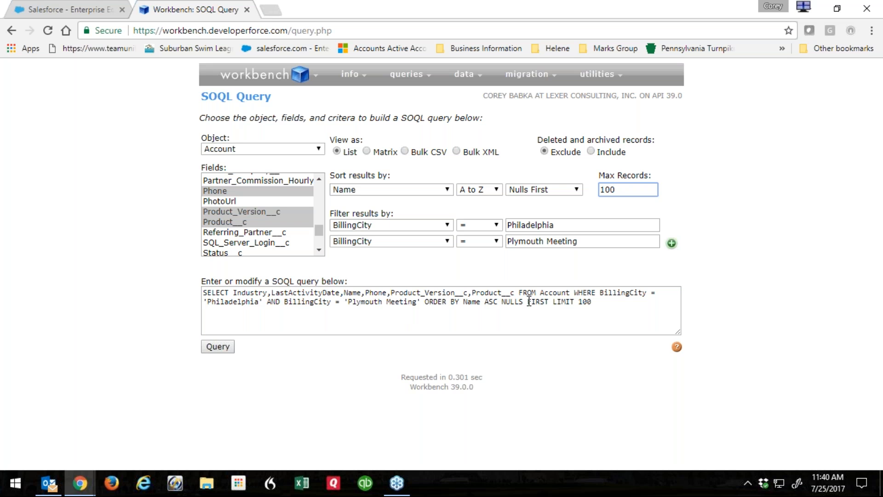
drag(527, 302, 600, 303)
click(599, 304)
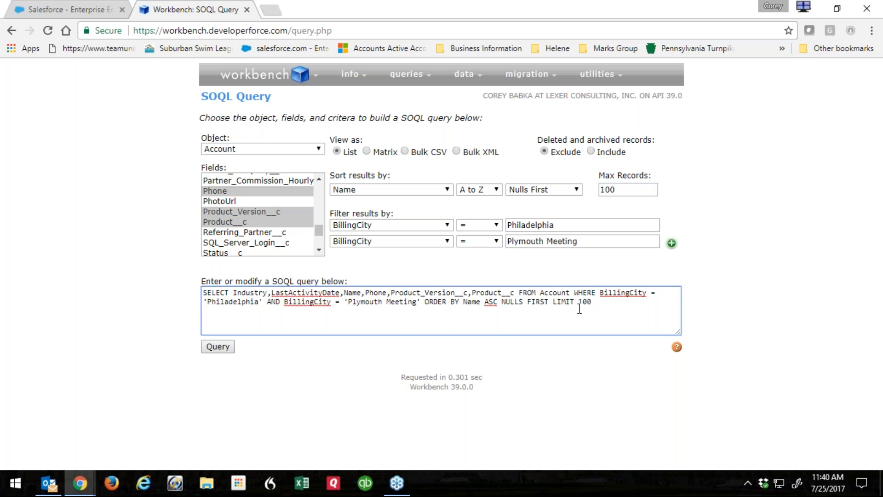
Run the query, then change the first condition to BillingState = 'NJ'.
click(223, 347)
click(218, 348)
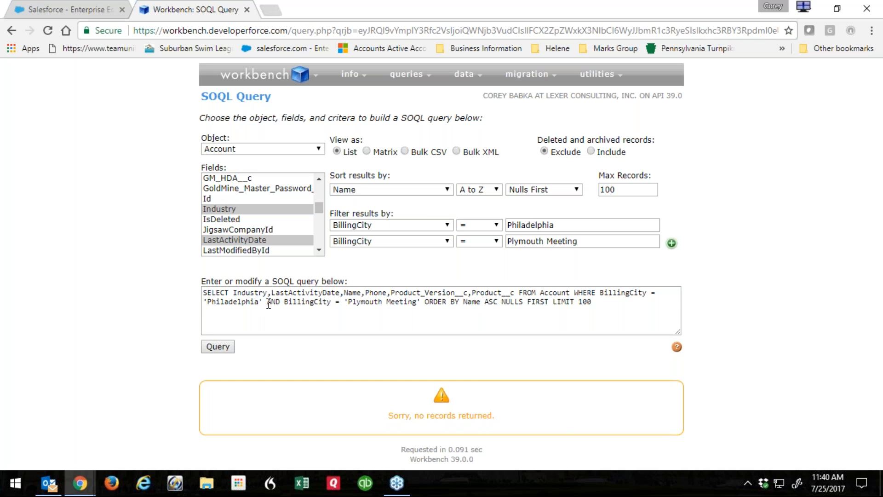
drag(628, 295, 647, 296)
text(Sate)
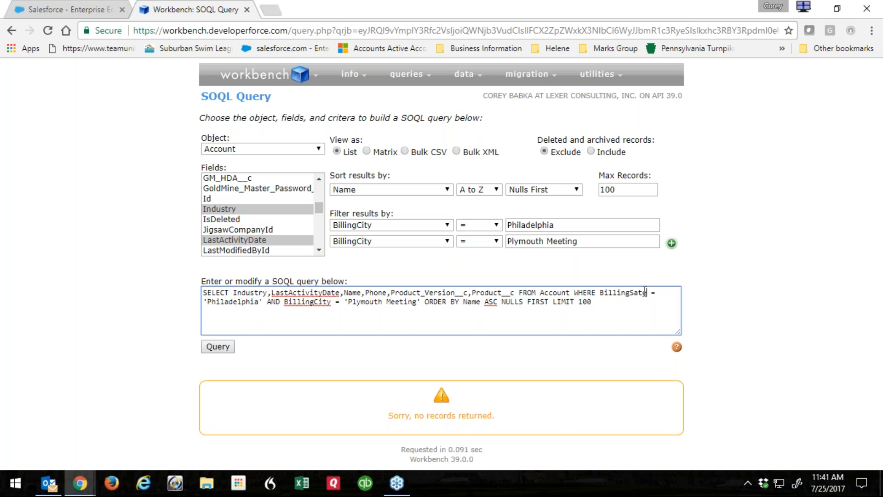
text(tate)
key(shift+Right)
key(shift+Right)
key(shift+Right)
key(shift+Right)
key(shift+Right)
key(shift+Right)
key(shift+Right)
key(shift+Right)
key(shift+Right)
key(shift+Right)
key(shift+Right)
text(NJ)
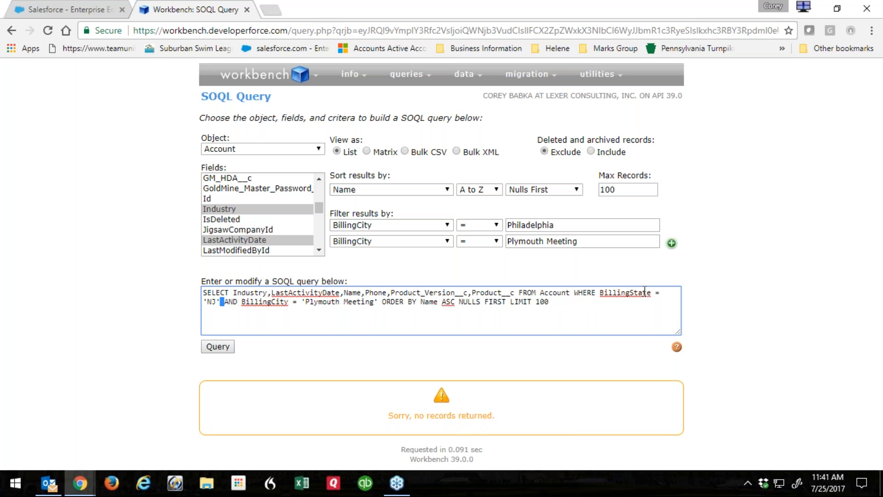
Delete the Plymouth Meeting condition and clear the old LIMIT value.
key(shift+Right)
key(shift+Right)
key(shift+Right)
key(shift+Right)
key(shift+Right)
key(shift+Right)
key(shift+Right)
key(shift+Right)
key(shift+Right)
key(shift+Right)
key(shift+Right)
key(shift+Right)
key(shift+Right)
key(shift+Right)
key(shift+Right)
key(shift+Right)
key(shift+Right)
key(shift+Right)
key(shift+Right)
key(shift+Right)
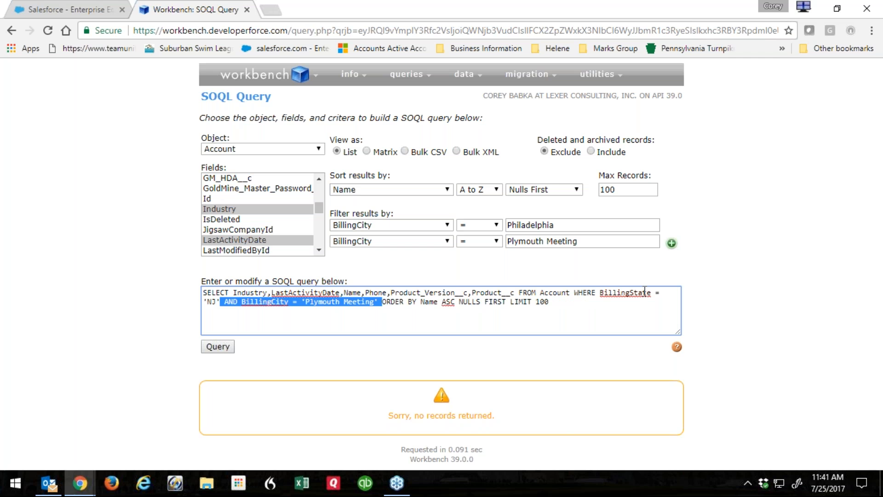
key(Delete)
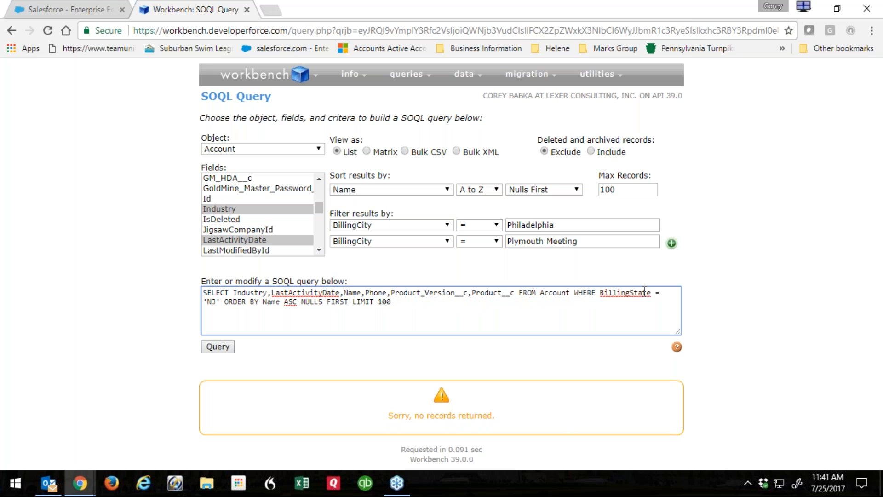
key(BackSpace)
key(BackSpace)
Run the NJ Account query and scroll through the 23 returned records.
click(209, 350)
scroll(122, 311, down, 6)
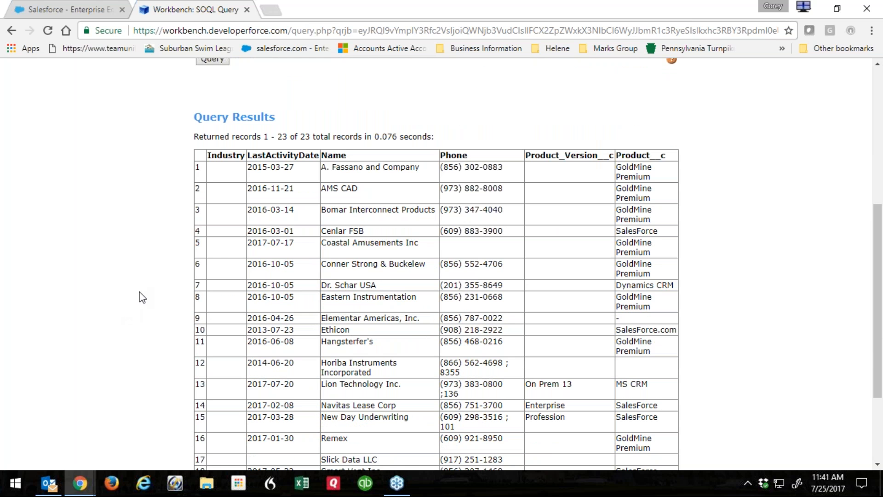
scroll(348, 213, down, 2)
scroll(348, 213, up, 3)
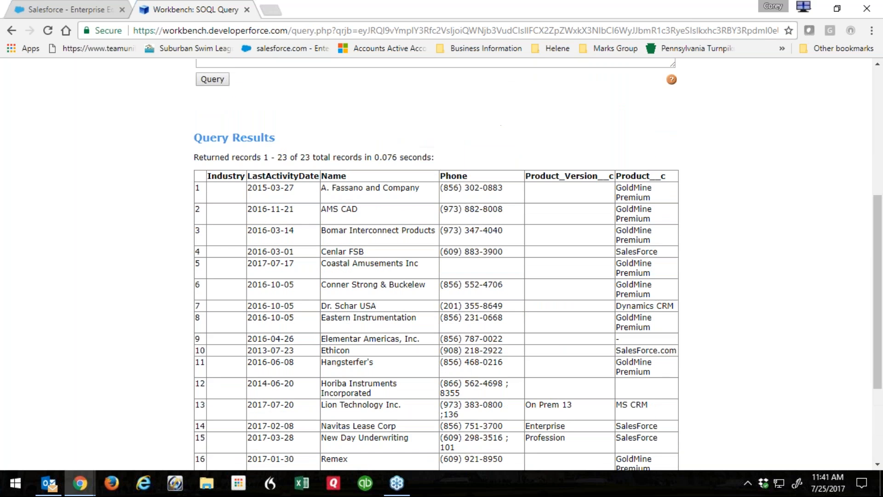
scroll(348, 213, down, 4)
scroll(369, 248, up, 10)
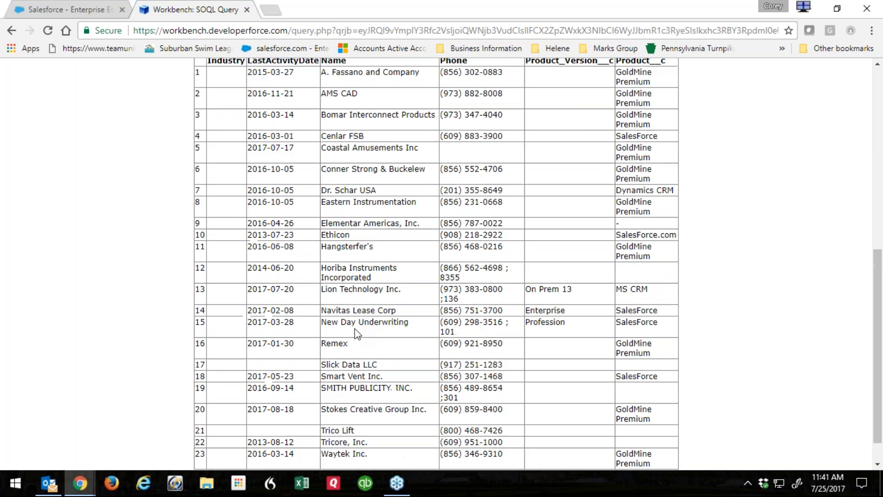
scroll(471, 402, down, 8)
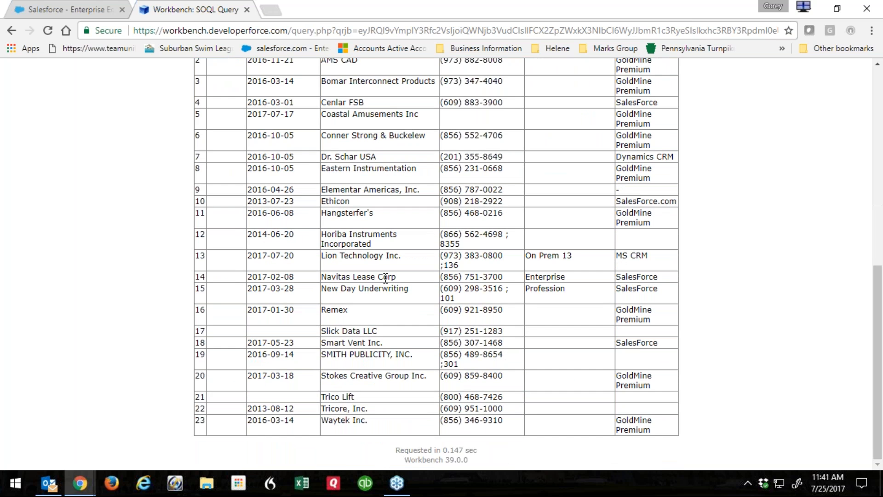
scroll(551, 300, up, 5)
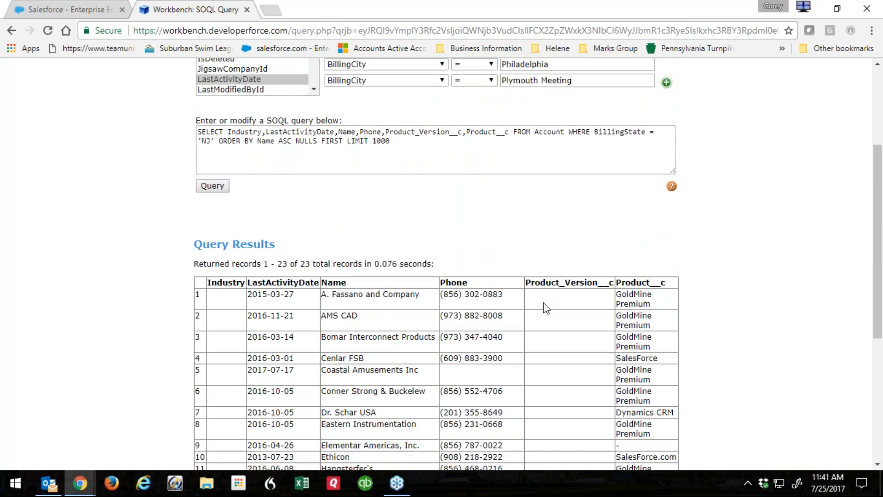
scroll(545, 305, down, 5)
scroll(424, 352, up, 9)
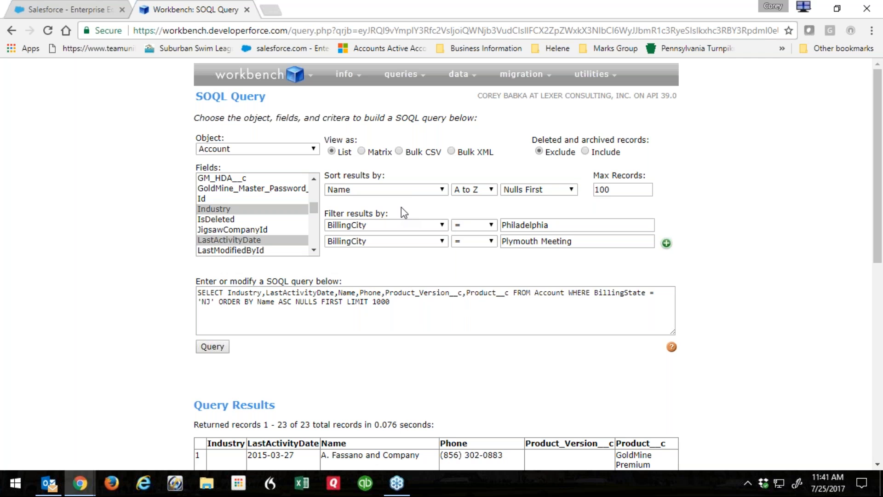
Run the NJ query as a Bulk CSV job and open the downloaded batch request.
click(398, 151)
click(211, 349)
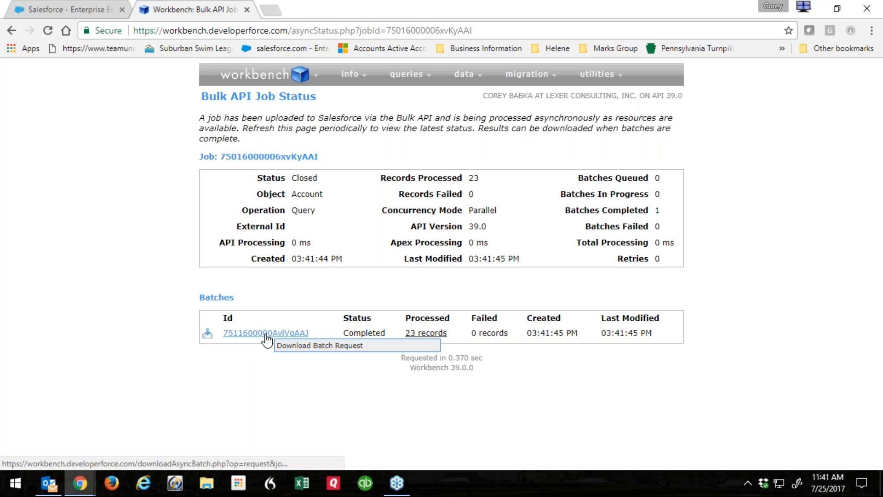
click(265, 333)
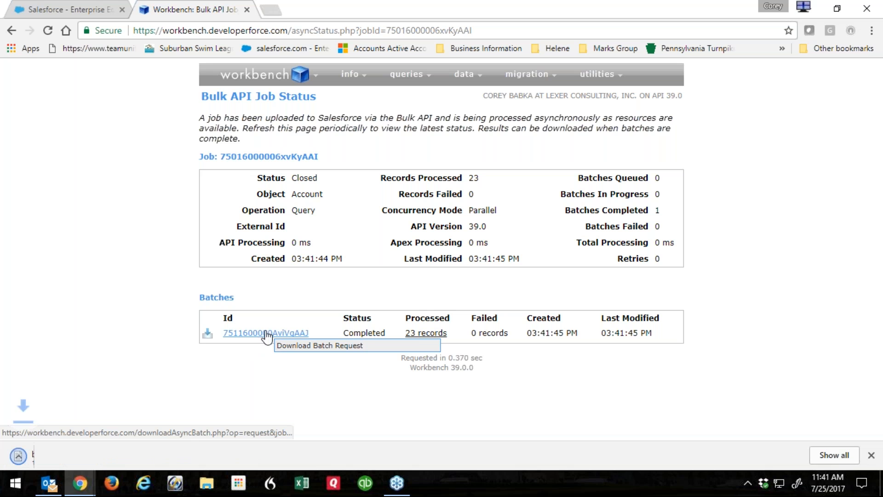
click(70, 458)
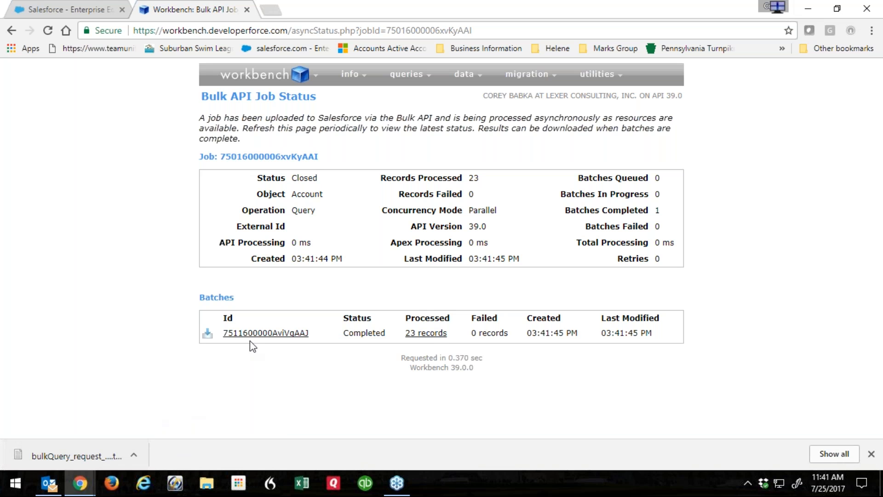
mouse_move(431, 338)
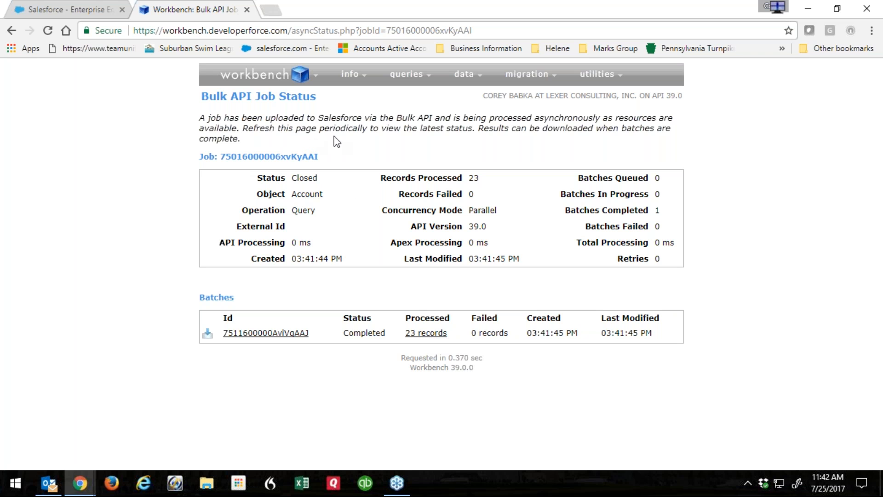
Download the batch request file again, view it in Notepad, and close it.
click(268, 332)
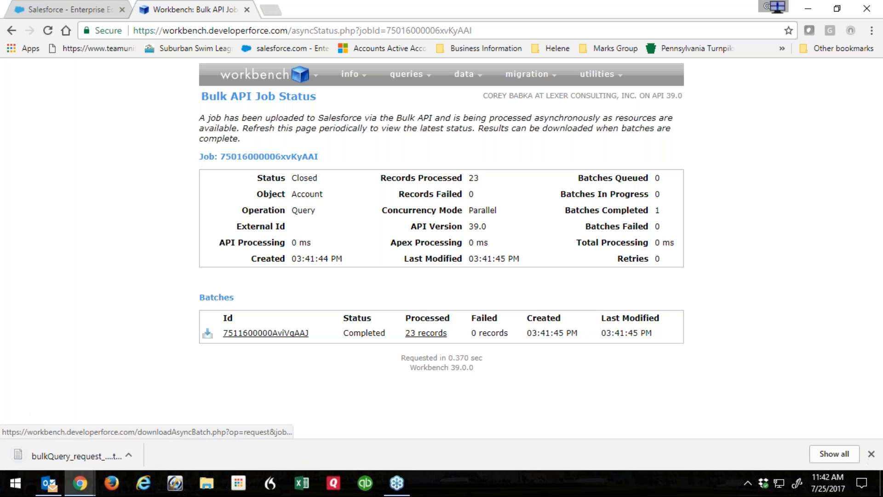
click(76, 451)
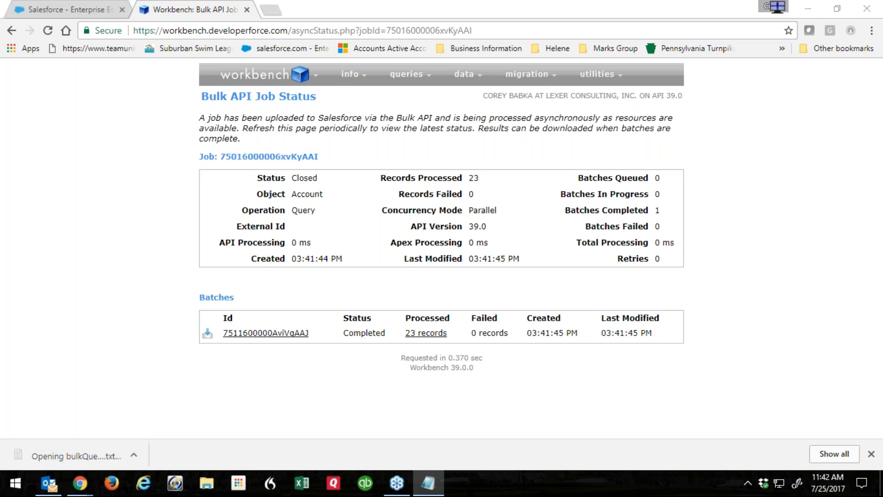
drag(593, 96, 549, 53)
click(650, 54)
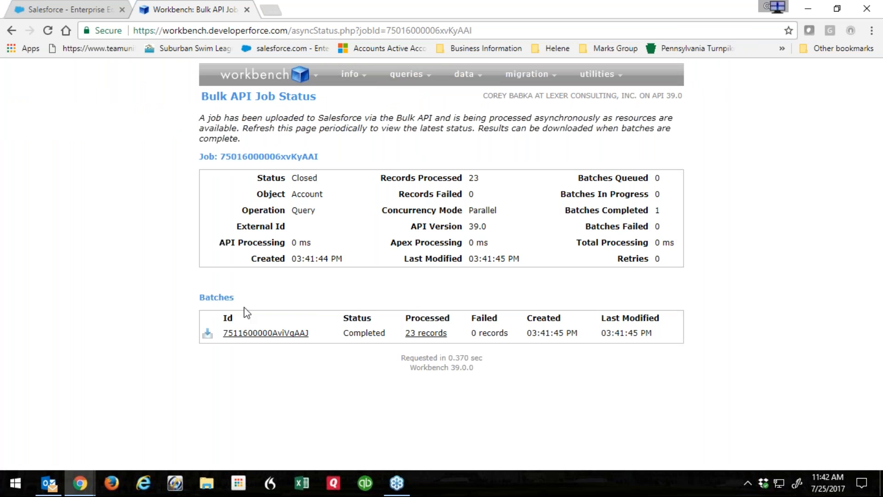
Change the View as output format and re-run the NJ Account query as a bulk job.
click(12, 30)
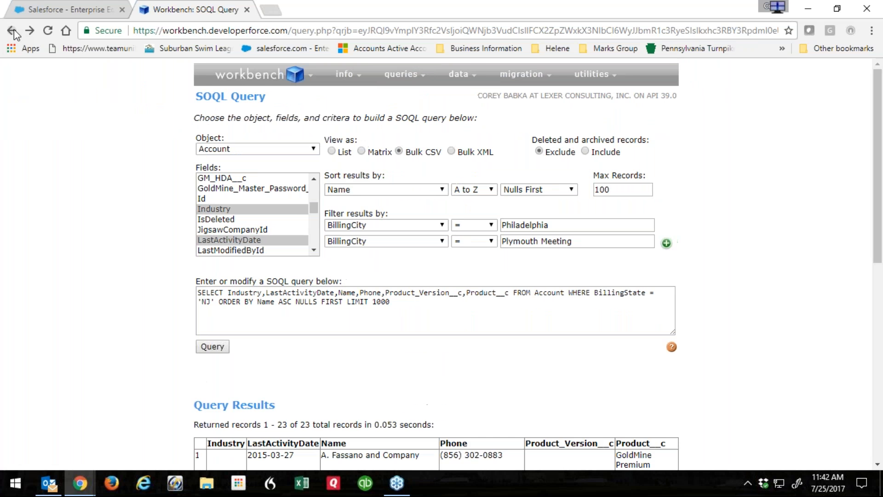
click(30, 31)
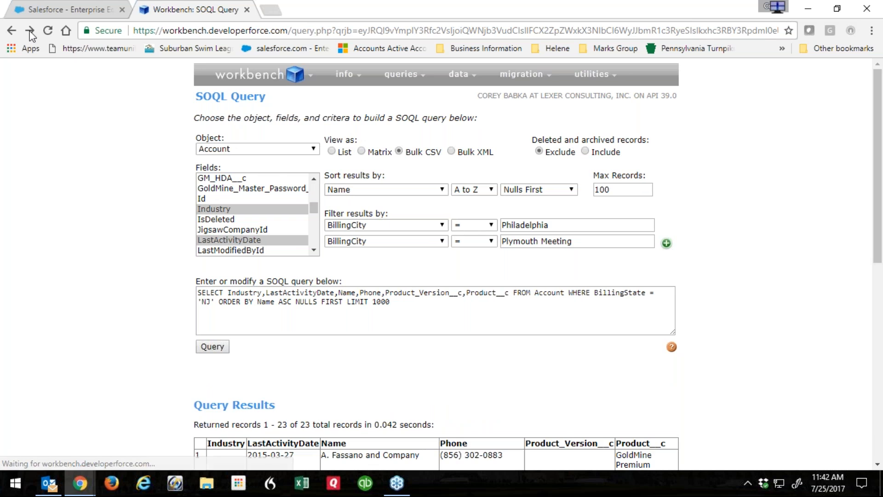
scroll(149, 304, down, 1)
scroll(151, 308, down, 2)
scroll(346, 131, up, 2)
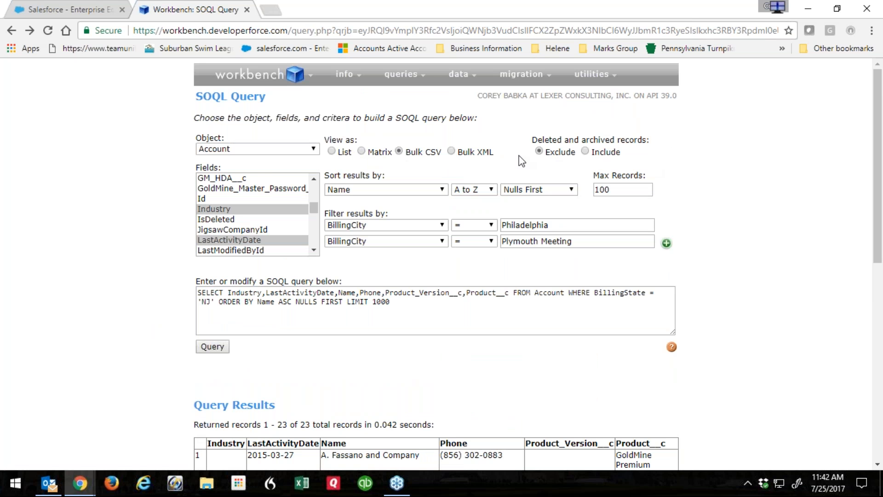
click(332, 151)
scroll(331, 197, down, 3)
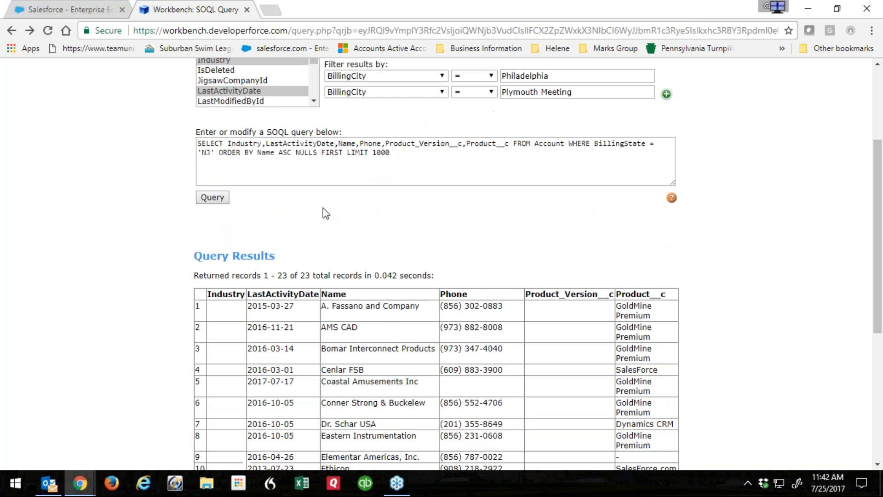
click(215, 196)
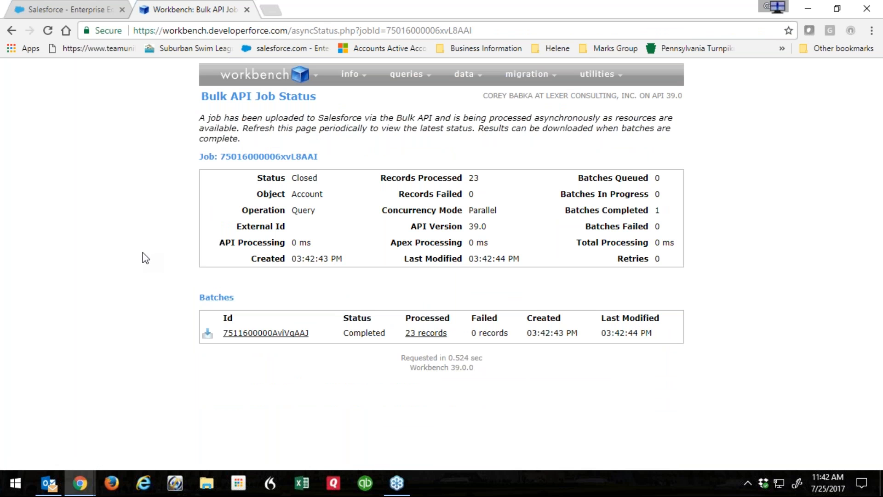
mouse_move(430, 337)
click(274, 335)
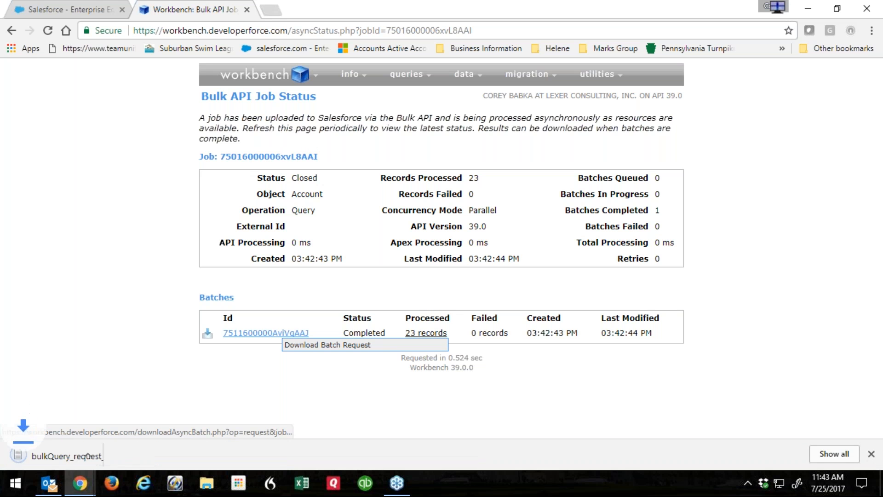
click(61, 460)
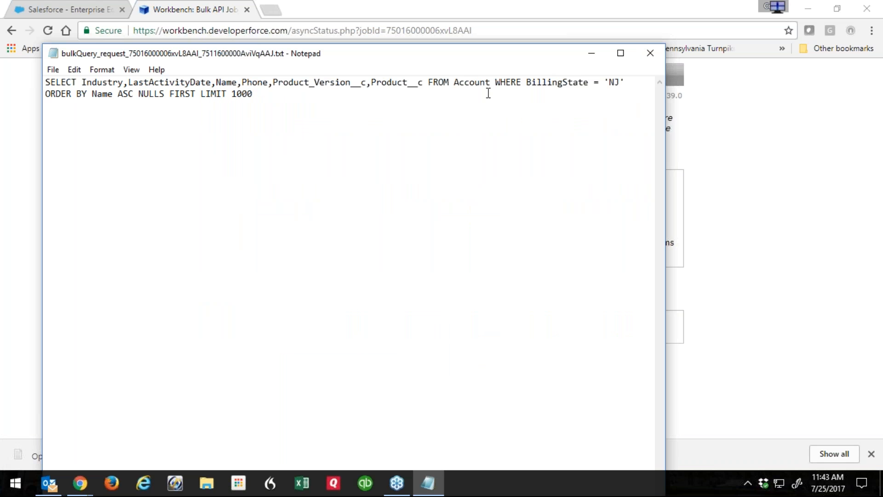
click(650, 53)
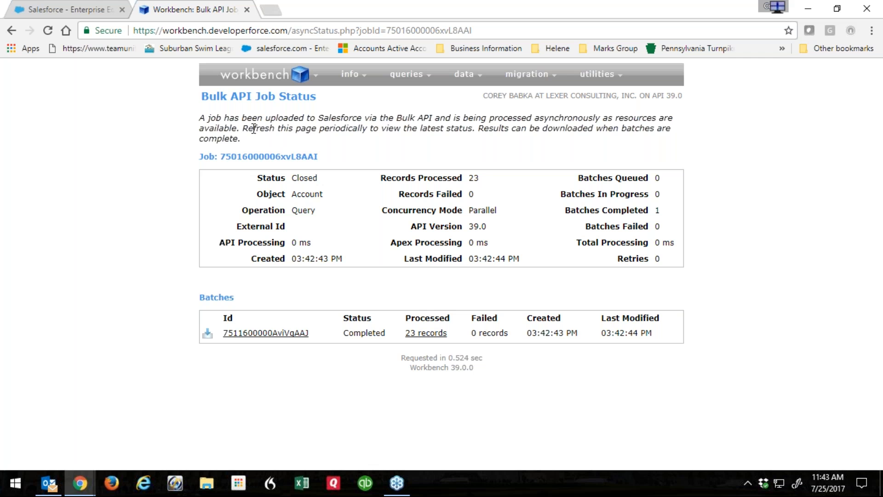
click(48, 31)
click(48, 31)
click(48, 31)
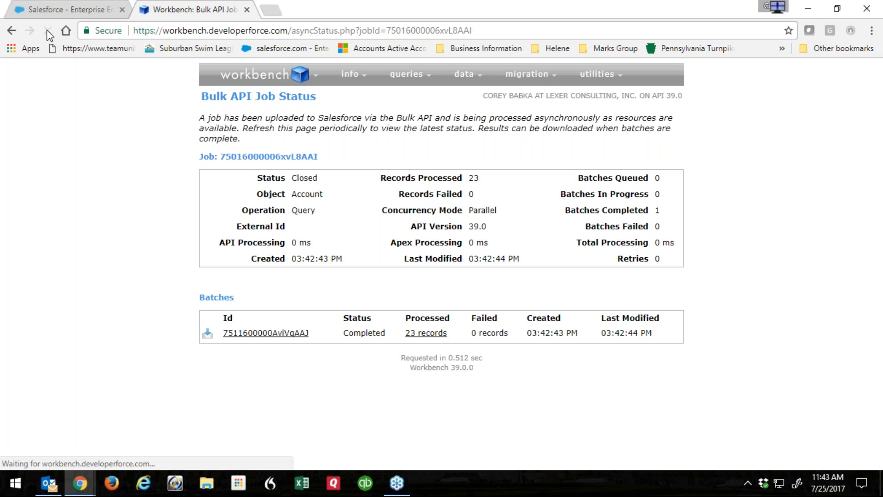
click(48, 31)
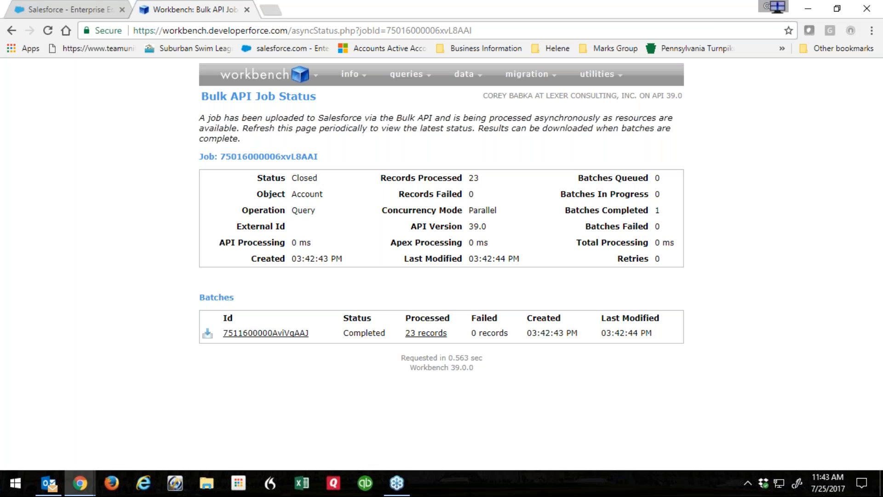
Search Salesforce Setup for 'batch'.
click(81, 11)
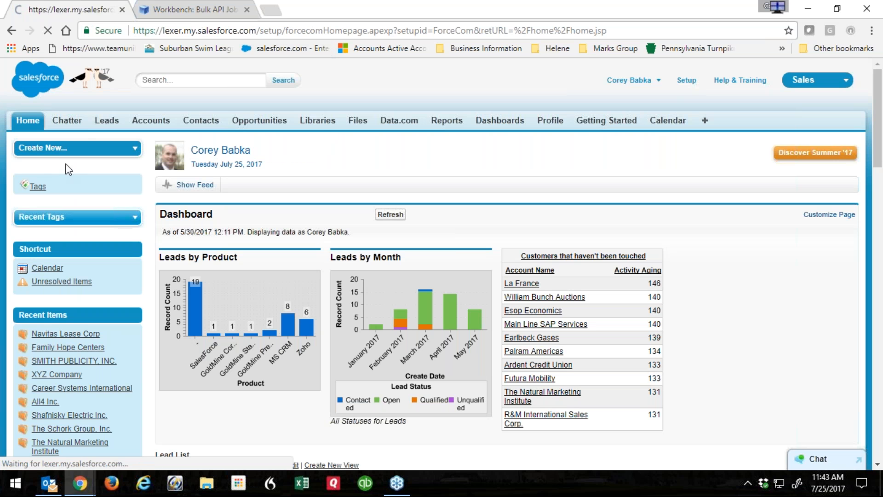
text(batc)
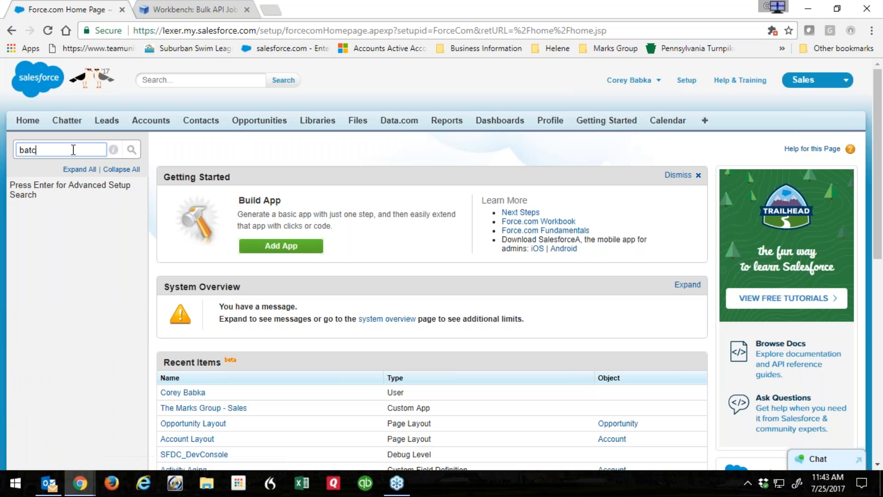
key(BackSpace)
key(BackSpace)
key(BackSpace)
key(BackSpace)
click(179, 12)
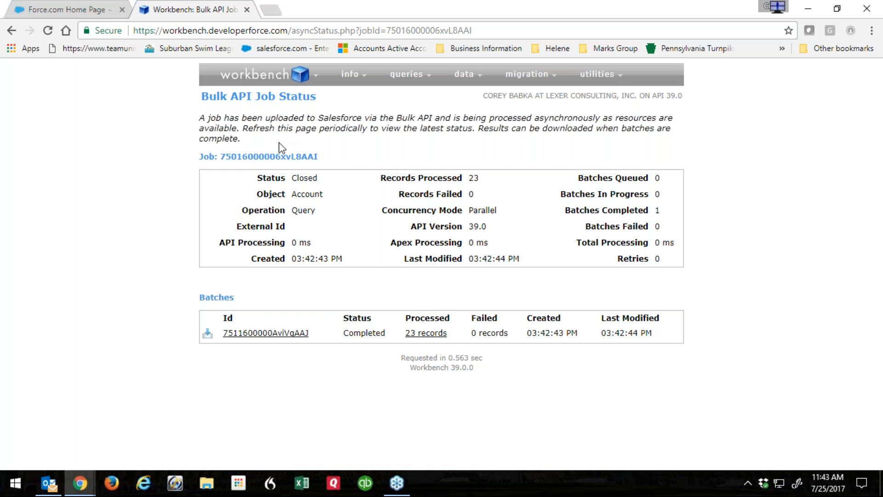
click(64, 11)
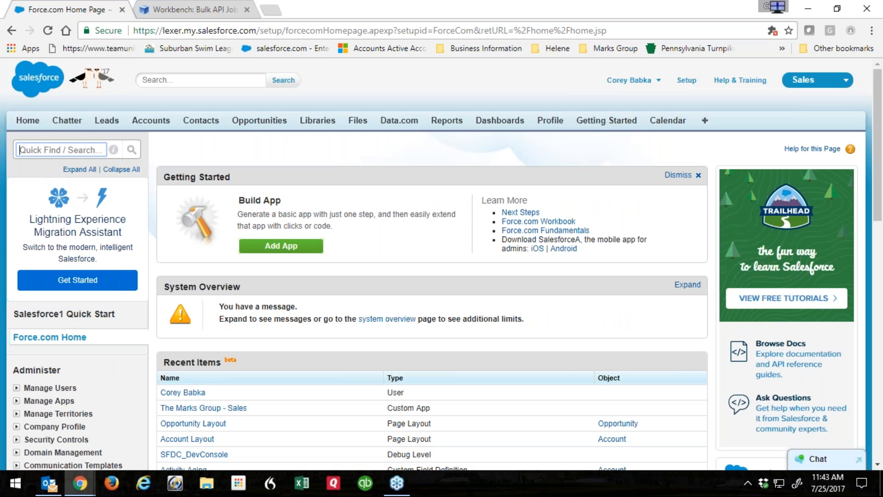
text(batc)
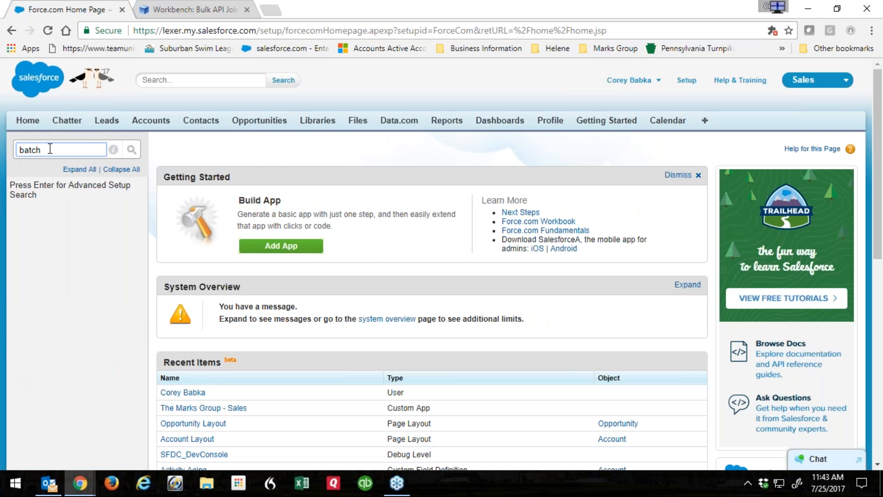
text(h)
key(Return)
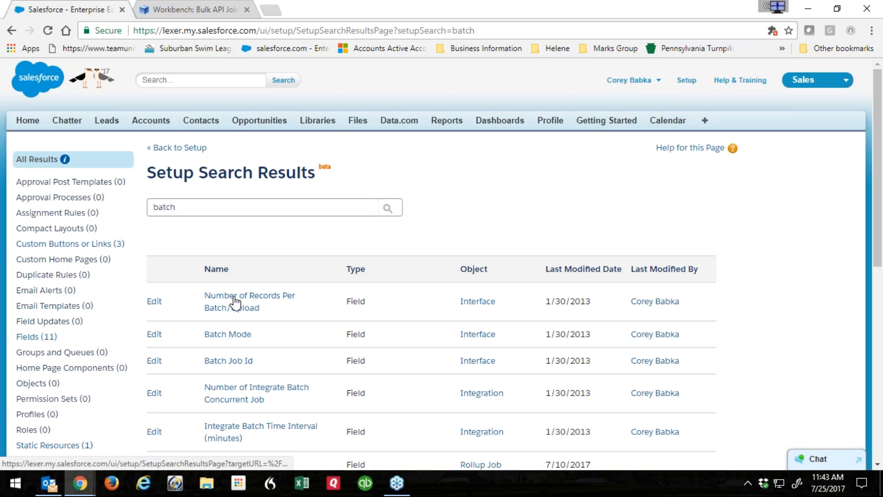
Open the Number of Records Per Batch/Upload field details from the search results.
scroll(232, 306, down, 4)
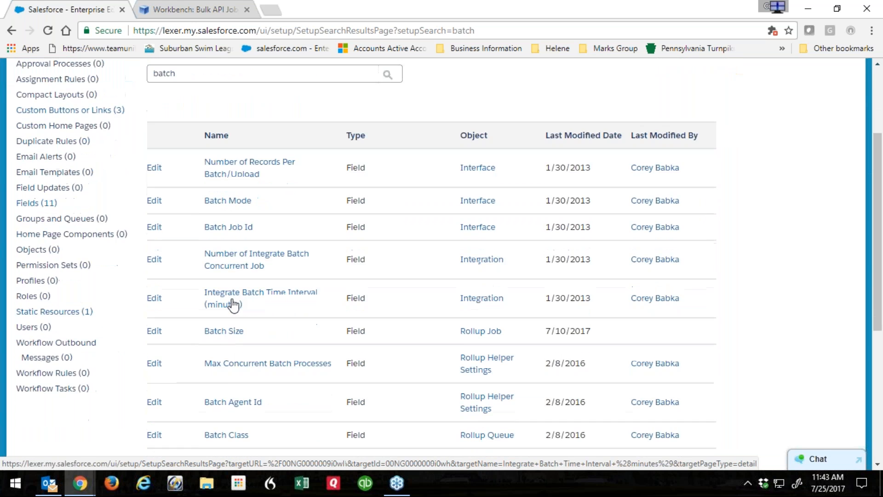
scroll(228, 313, down, 3)
scroll(223, 299, up, 6)
click(236, 279)
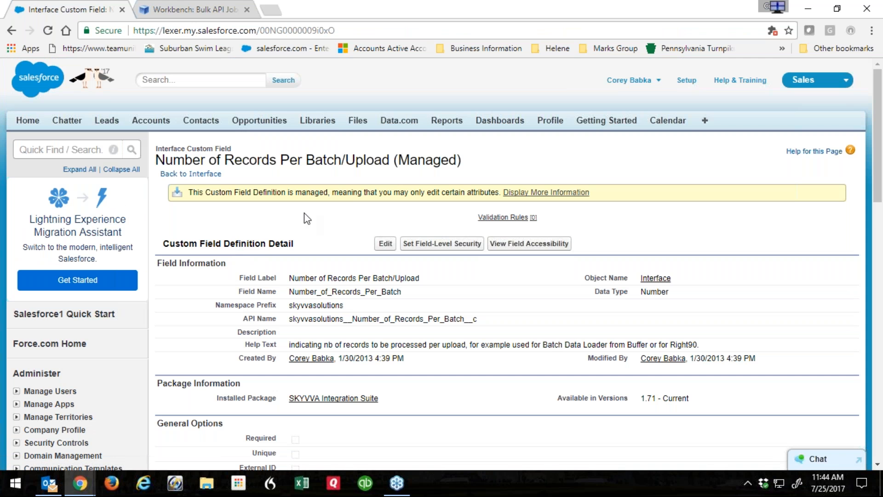
scroll(158, 255, down, 9)
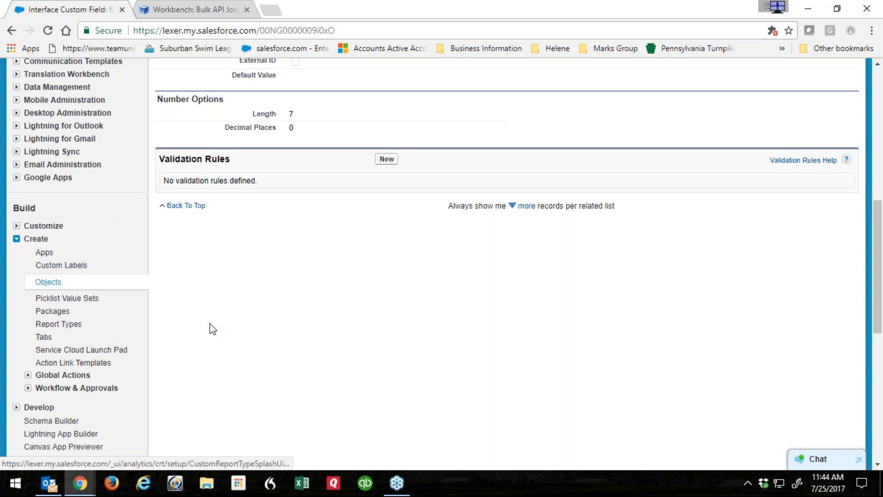
scroll(210, 324, up, 9)
scroll(210, 324, down, 3)
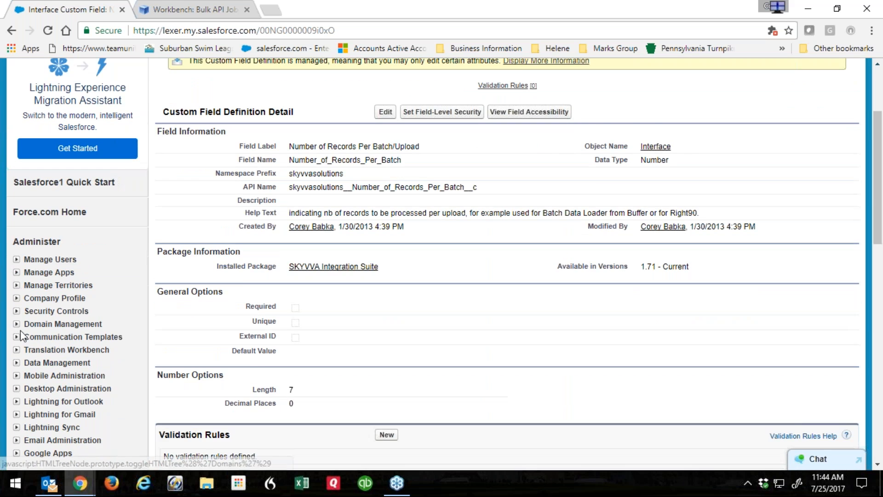
Expand Data Management in the Setup sidebar and open Data Export.
click(16, 319)
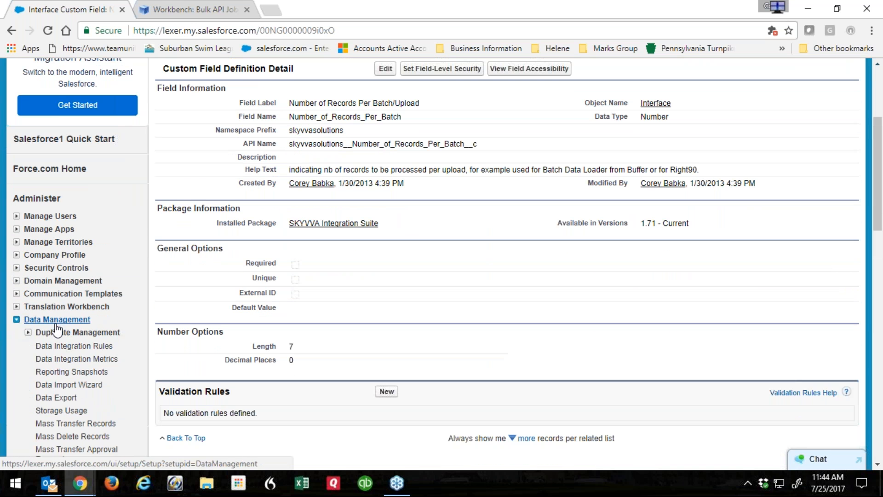
scroll(59, 226, down, 3)
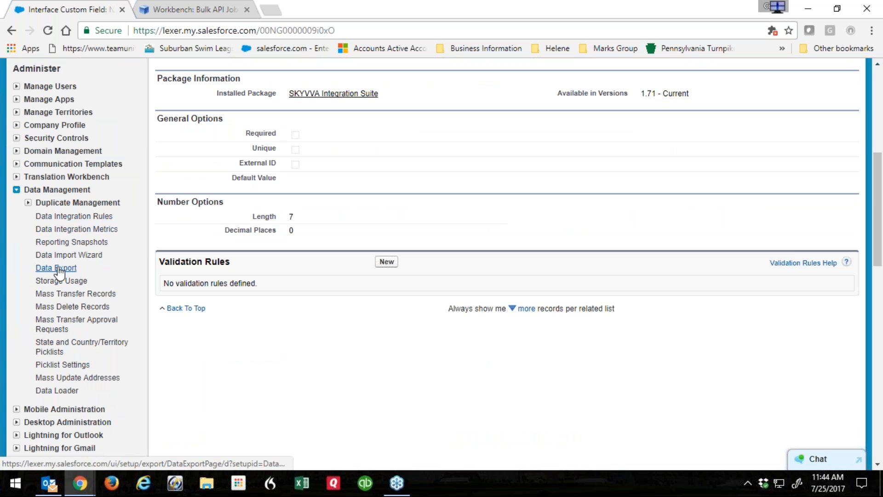
click(59, 271)
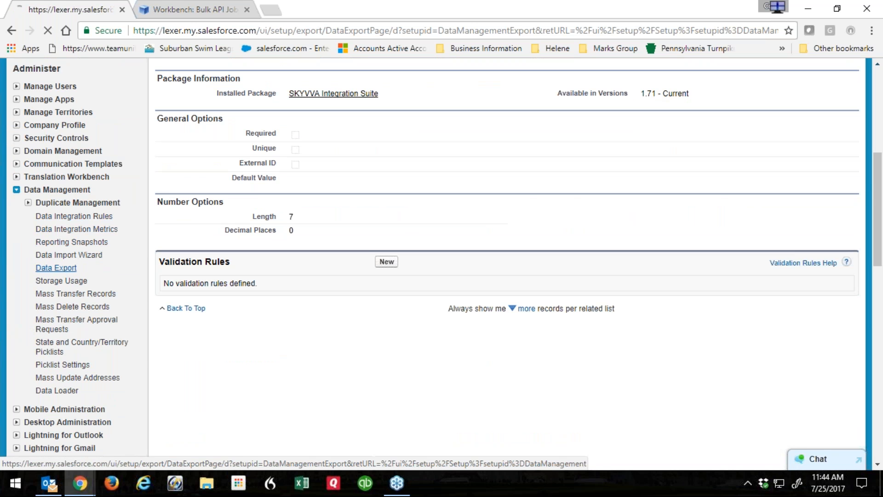
scroll(176, 310, down, 7)
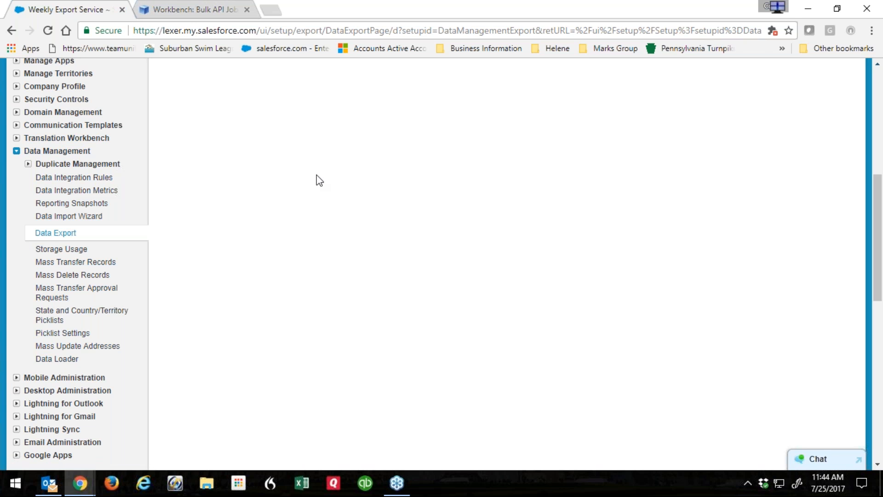
scroll(316, 180, up, 8)
Go to the Salesforce Home tab, then return to the Workbench job status tab.
click(31, 124)
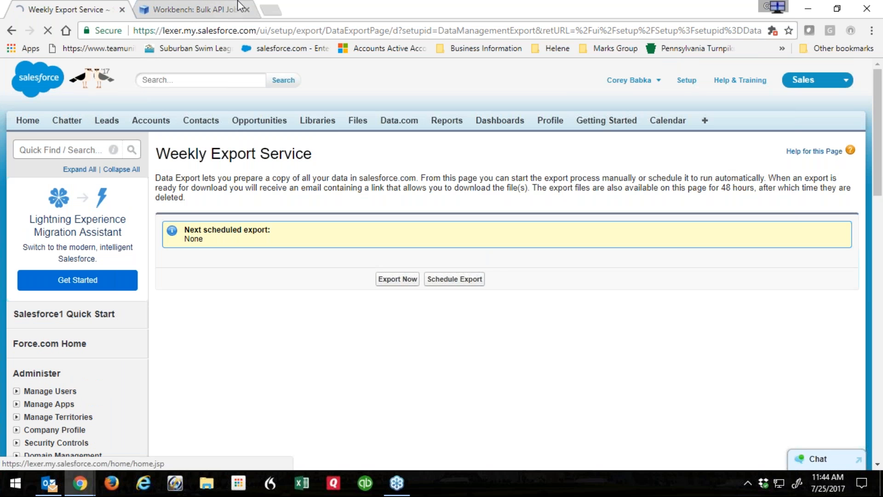
click(210, 10)
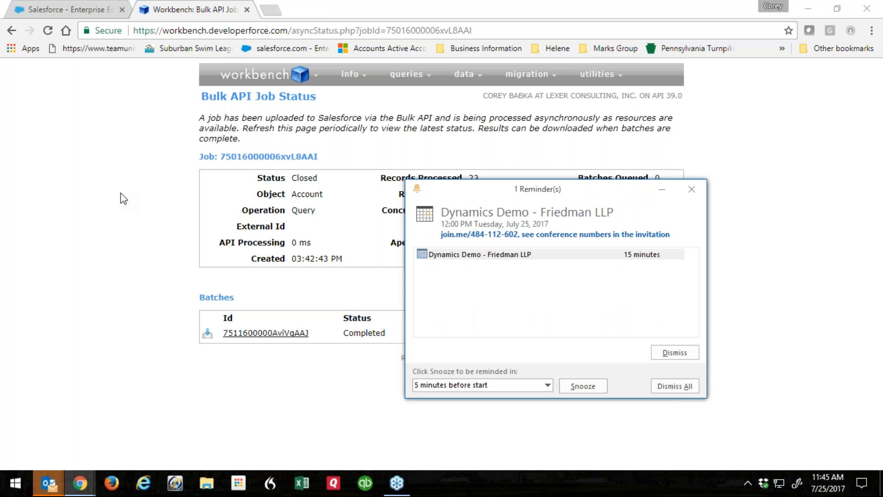
Dismiss the meeting reminder and open Data Import Wizard via Setup Quick Find 'import'.
click(681, 386)
click(73, 10)
click(687, 80)
text(import)
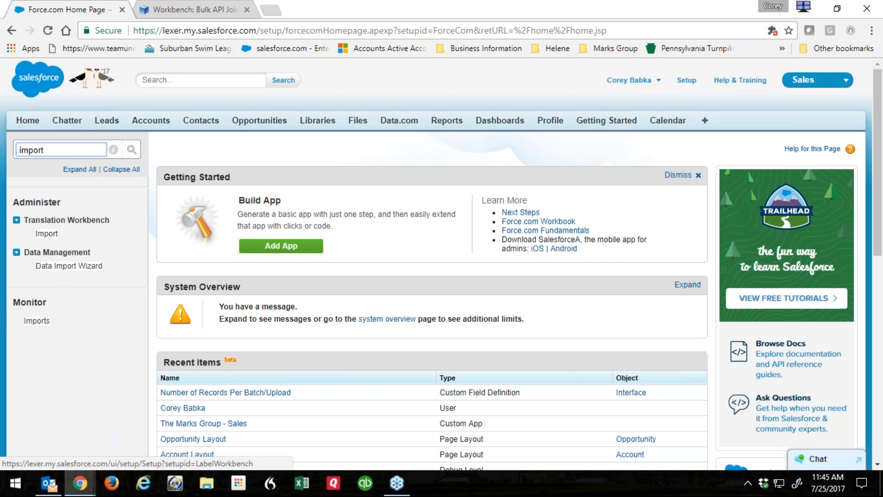
click(69, 267)
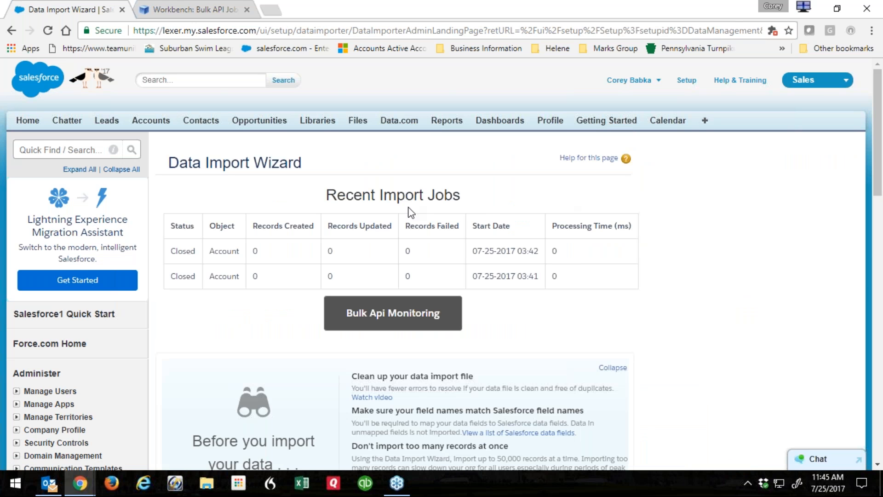
Launch the import wizard, cancel and quit it, then return to Workbench.
scroll(387, 236, down, 1)
scroll(387, 236, down, 6)
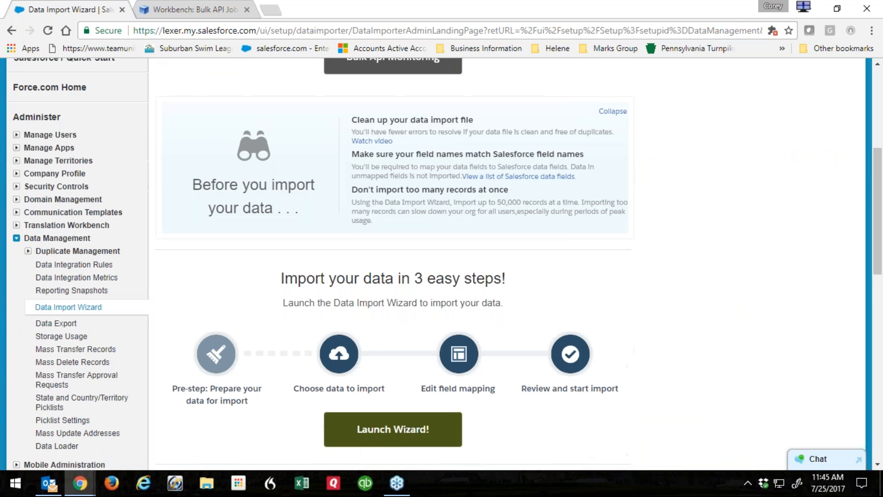
click(392, 363)
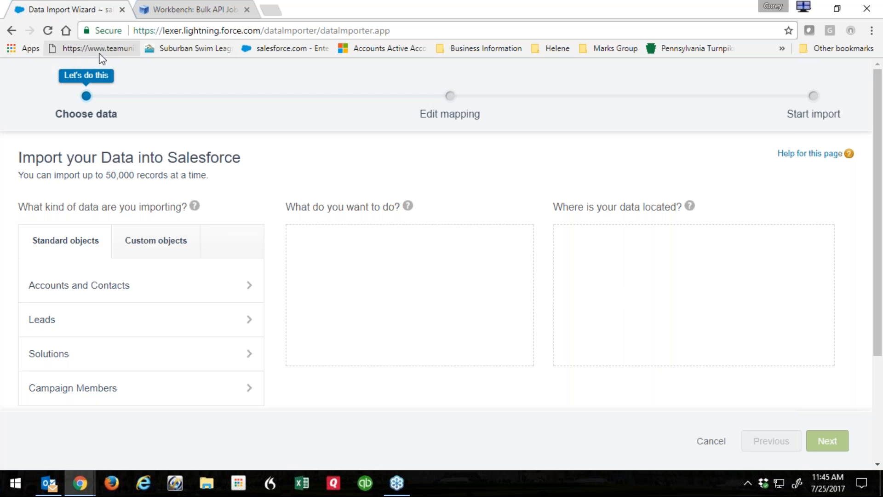
click(711, 441)
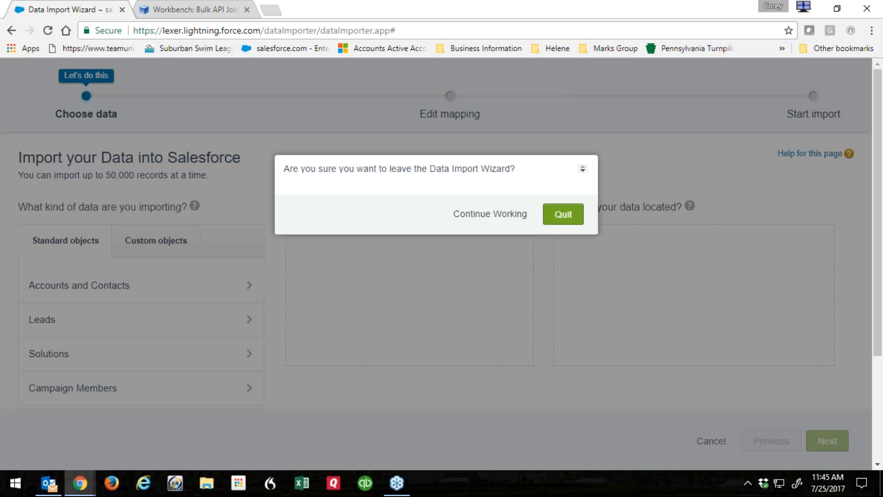
click(563, 215)
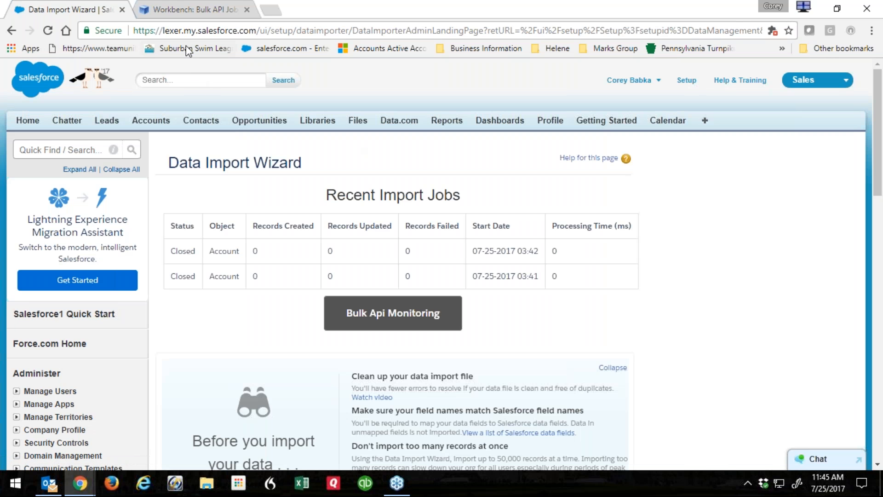
click(190, 10)
mouse_move(461, 86)
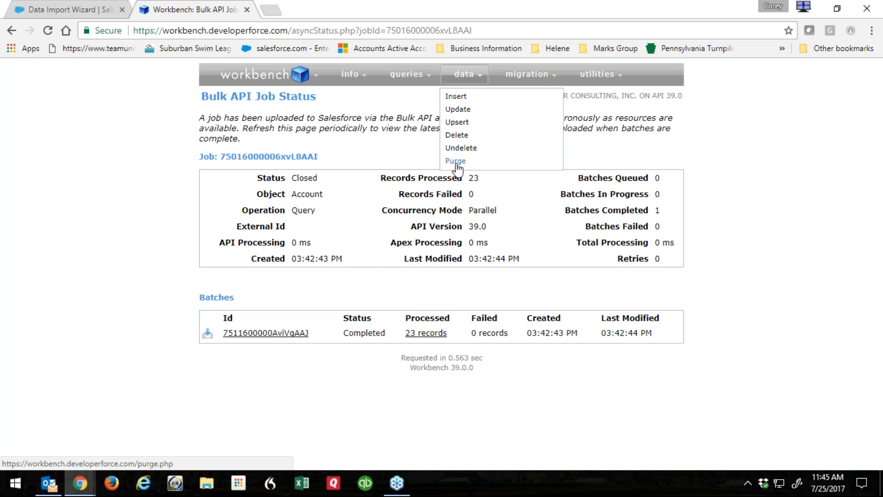
Open the Insert page with Account as the object type and view the single-record form.
click(455, 97)
click(318, 164)
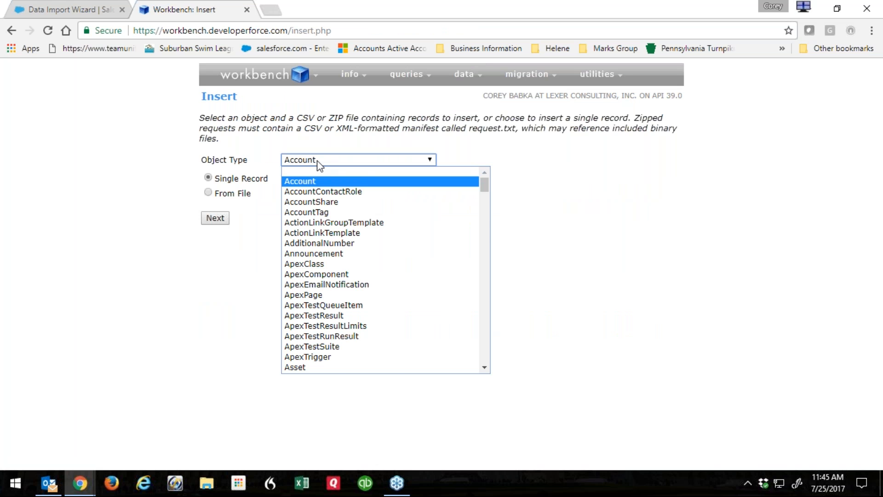
drag(485, 185, 486, 223)
click(510, 220)
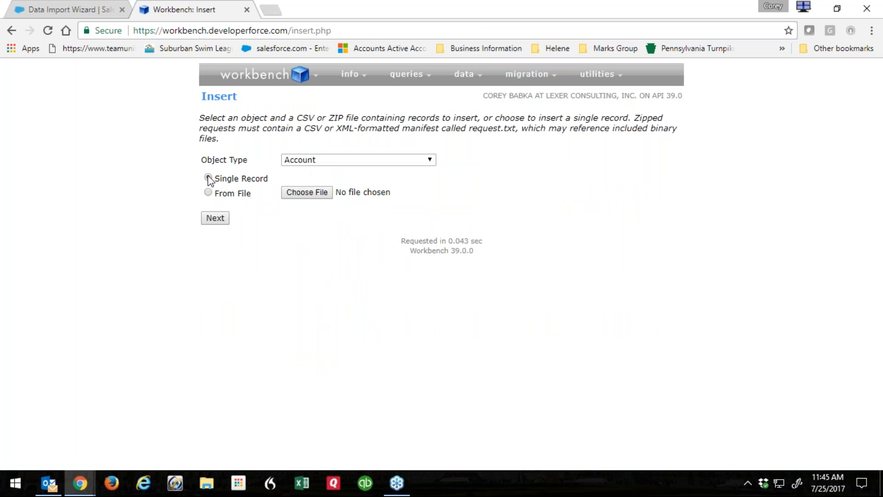
click(219, 219)
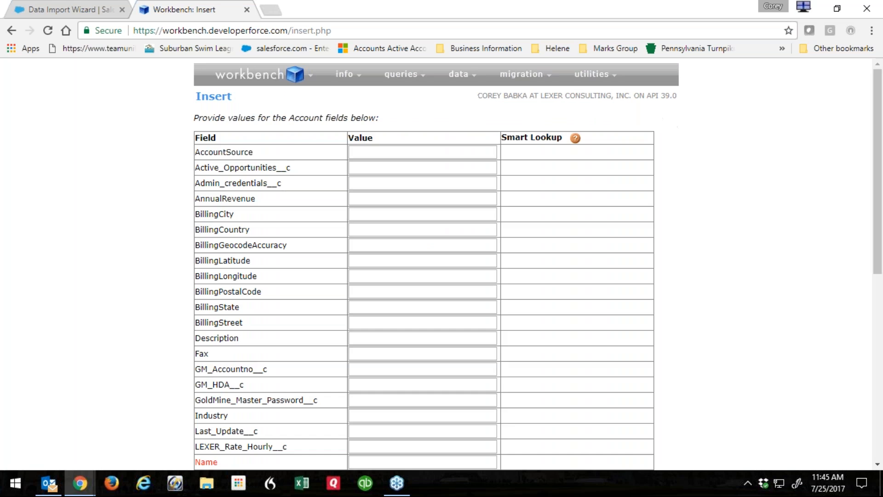
scroll(412, 203, down, 8)
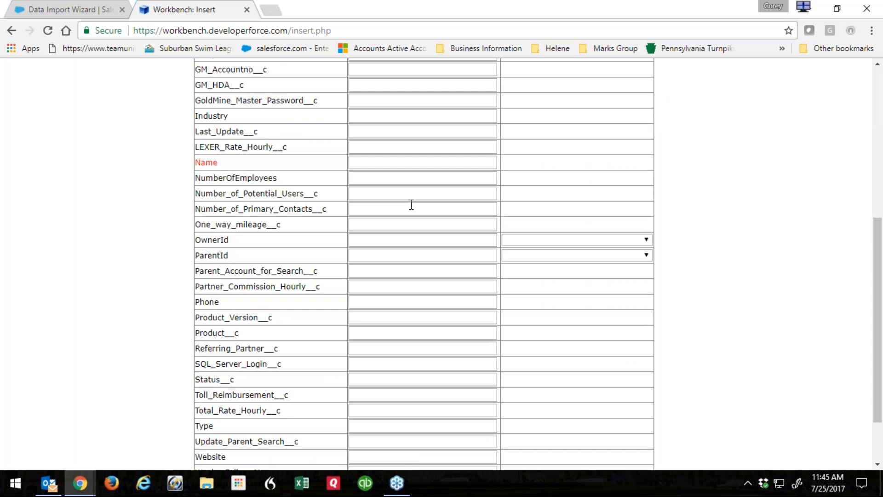
scroll(410, 205, up, 8)
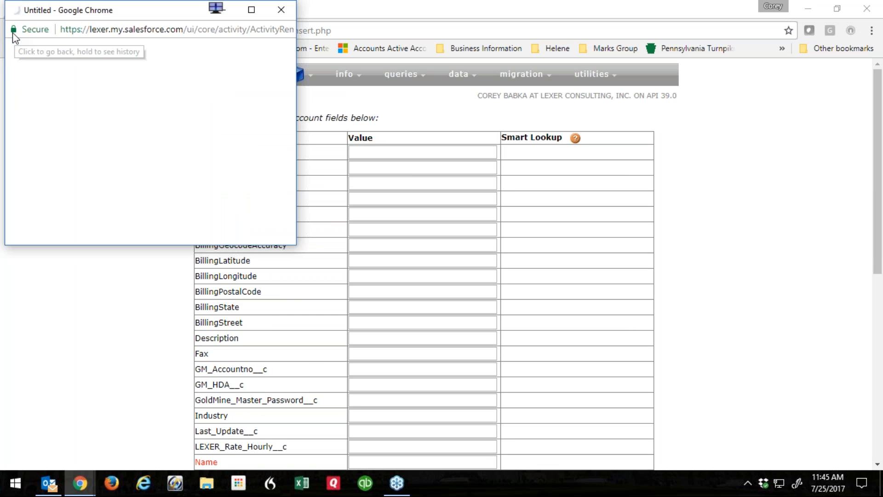
Dismiss the reminder popup, return to insert options, and close the file picker without choosing a file.
click(76, 171)
click(11, 31)
click(311, 198)
drag(311, 129, 362, 46)
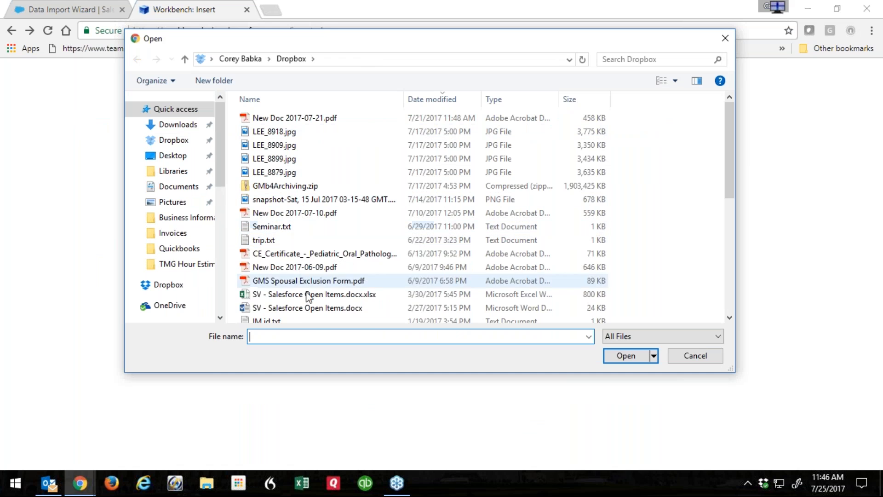
click(725, 39)
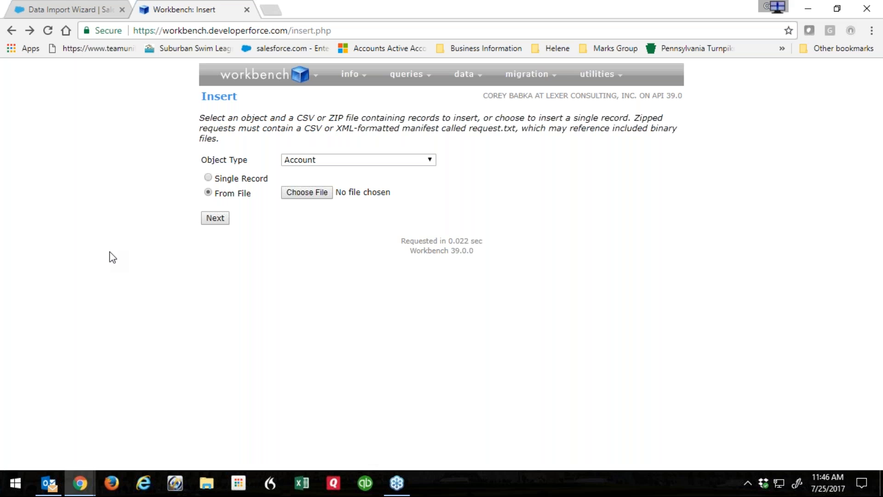
mouse_move(472, 68)
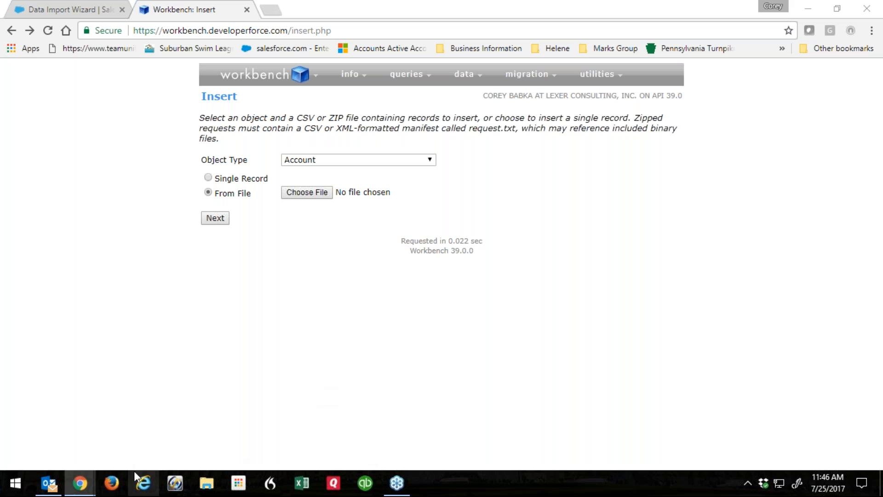
Start a blank Excel workbook with headers First Name, Last Name, Company and Phone in row 1.
click(302, 484)
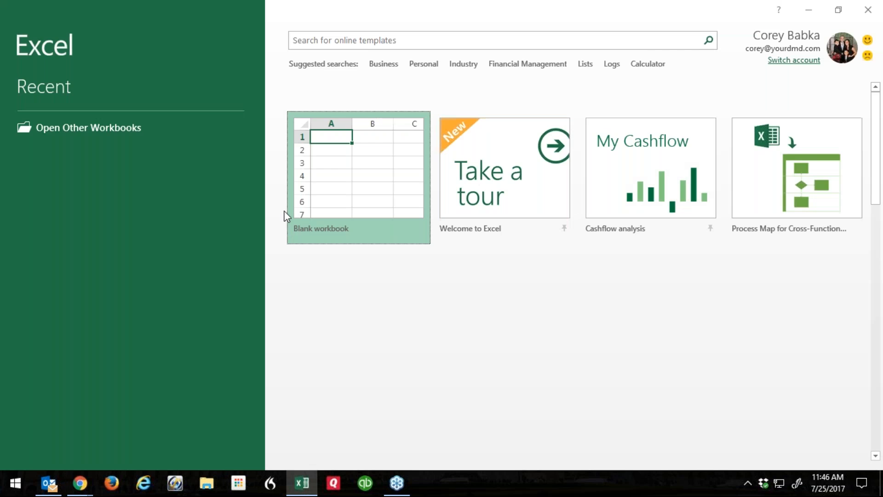
click(288, 213)
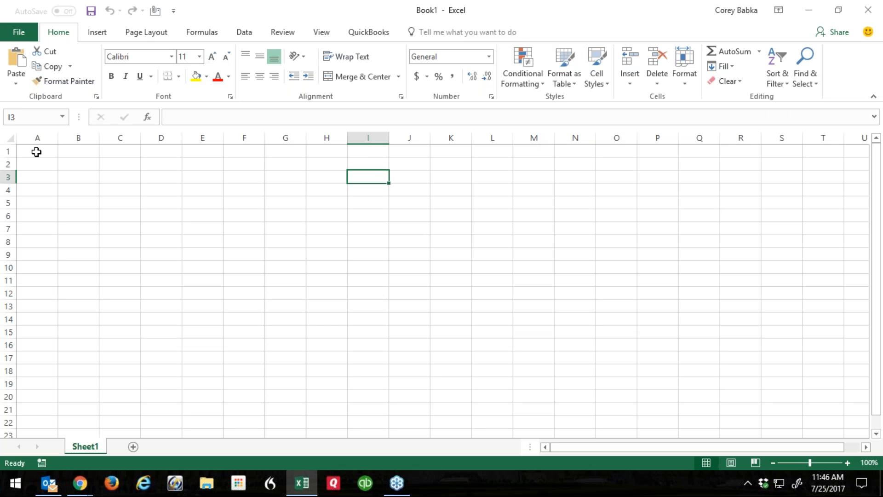
click(37, 152)
text(First Name)
key(BackSpace)
key(BackSpace)
key(BackSpace)
key(BackSpace)
key(BackSpace)
text(Name)
key(Tab)
text(Last Name)
key(Tab)
text(Company)
key(Tab)
text(Phone)
key(Return)
Enter the first lead in row 2: first name, last name, company ABC Inc. LLC and a phone number.
text(John)
key(Tab)
text(Doe)
key(Tab)
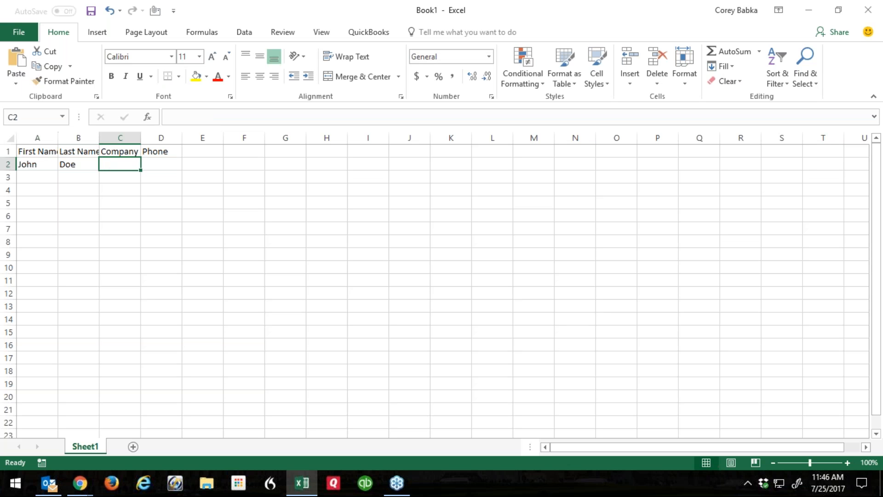
text(ABC)
text( Inc.)
text( LLC)
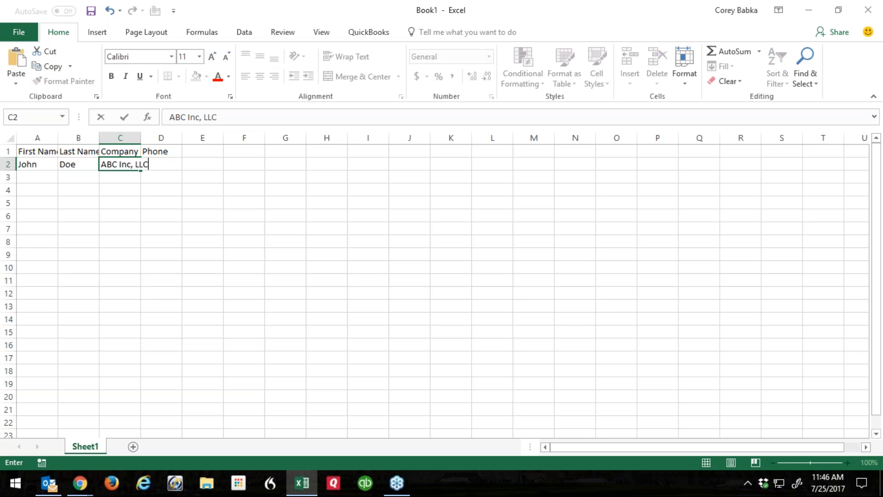
key(Tab)
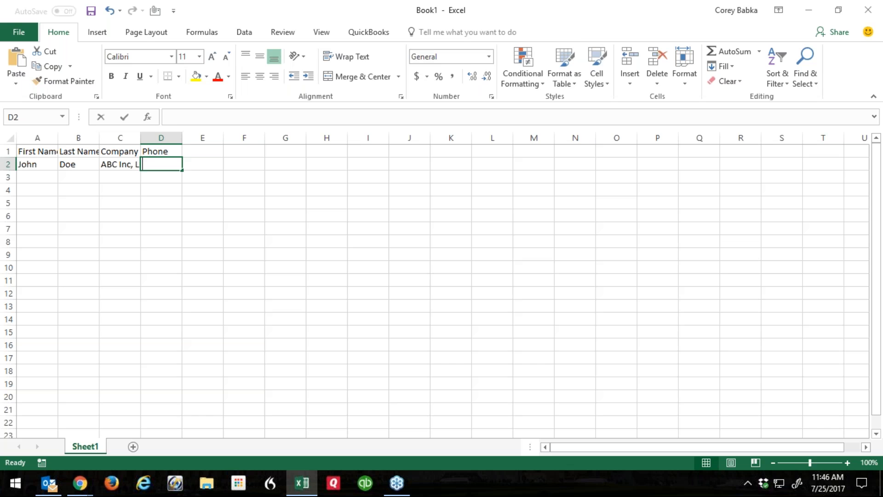
key(Return)
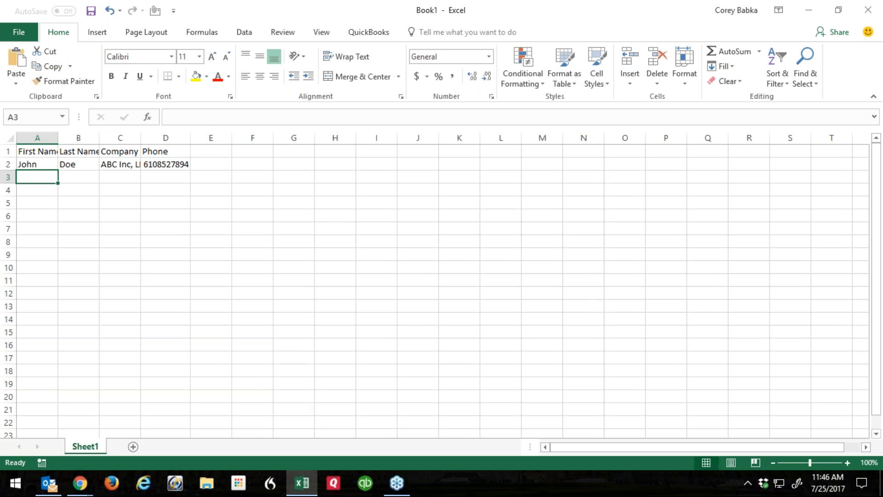
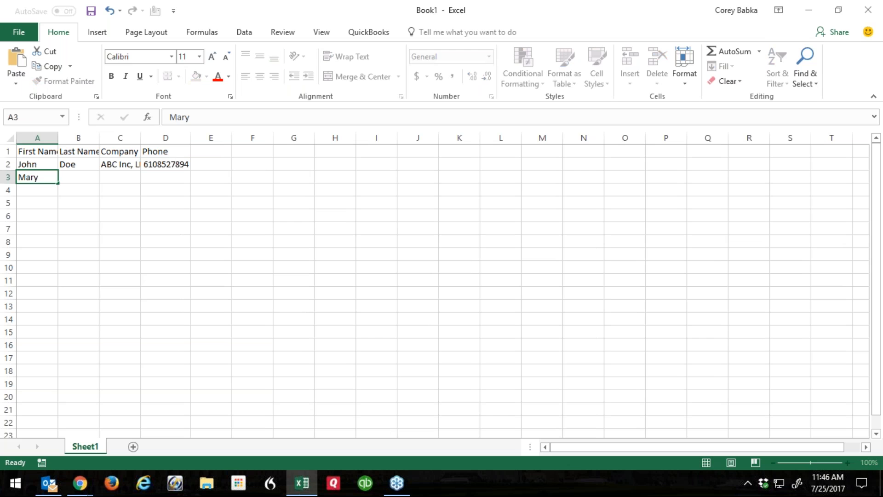
Enter the second lead in row 3 with its first and last name, company Carter Inc and a phone number.
key(Tab)
key(Tab)
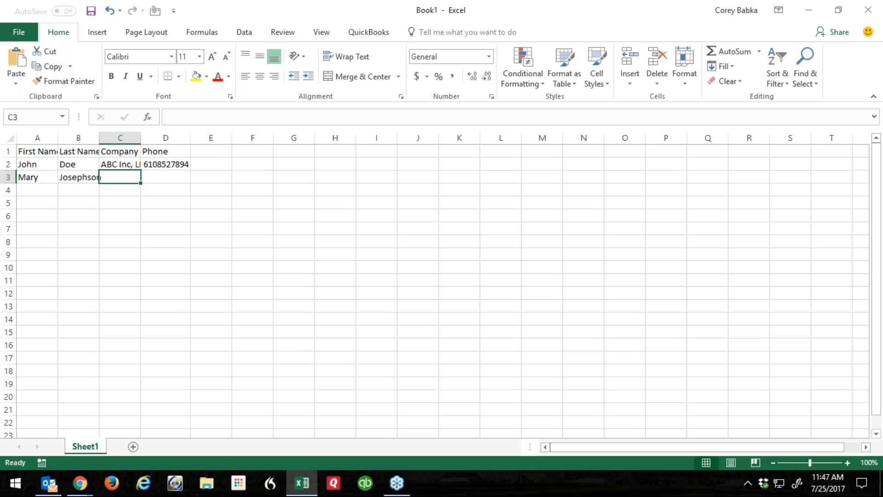
text(Cart)
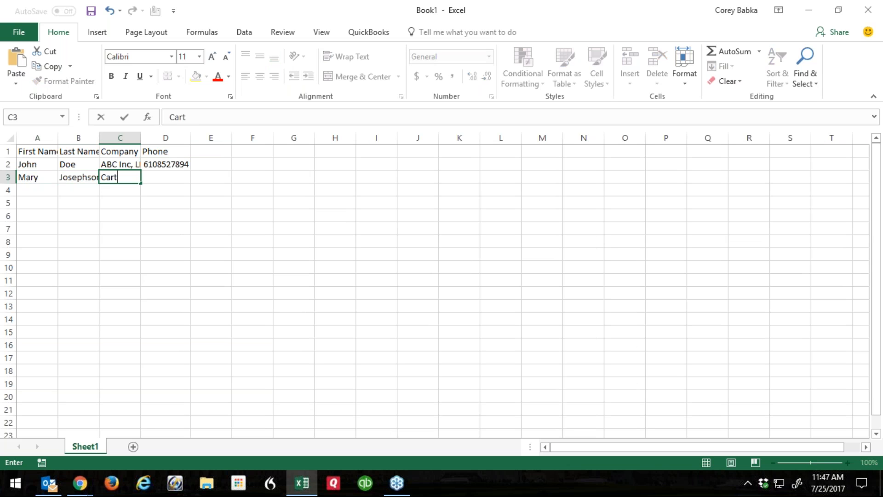
text(er Inc)
key(Tab)
key(Tab)
click(176, 230)
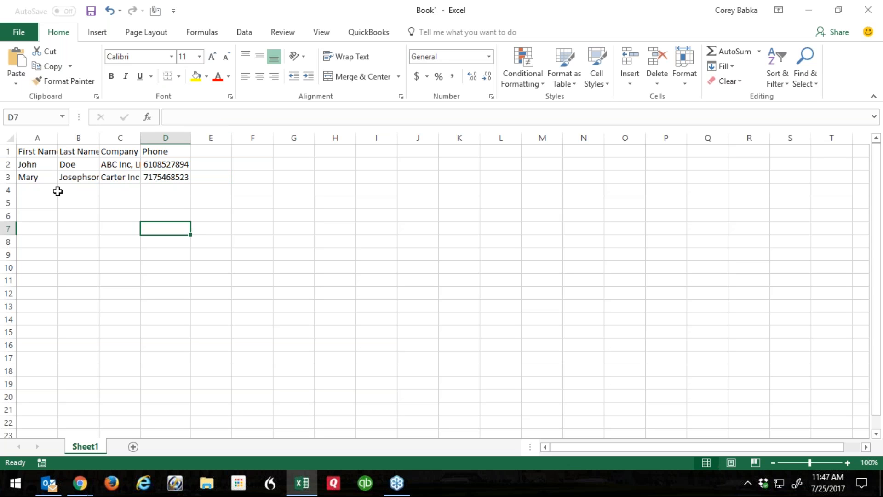
Save the sheet to the Desktop as testimport in CSV (Comma delimited) format.
click(18, 32)
click(37, 162)
click(184, 183)
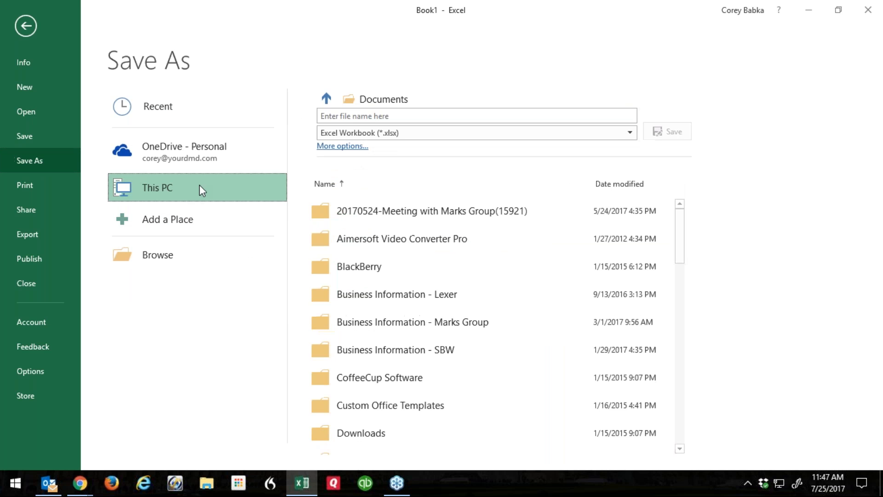
click(320, 98)
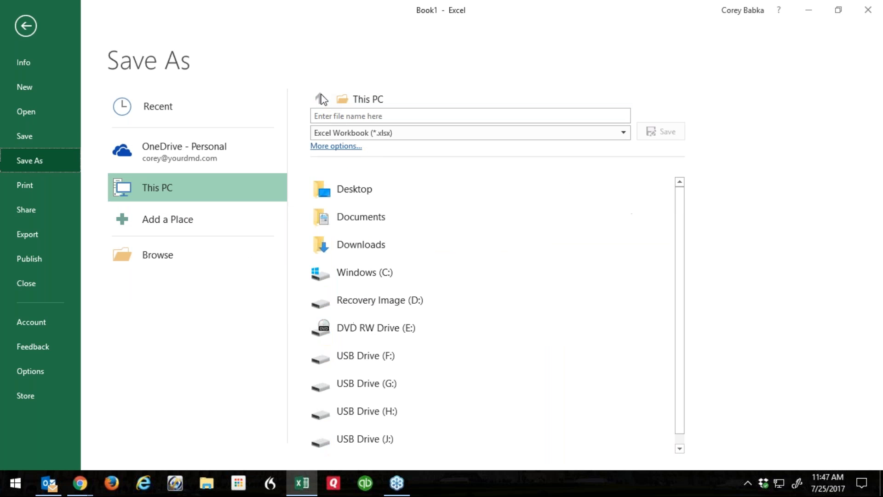
click(347, 194)
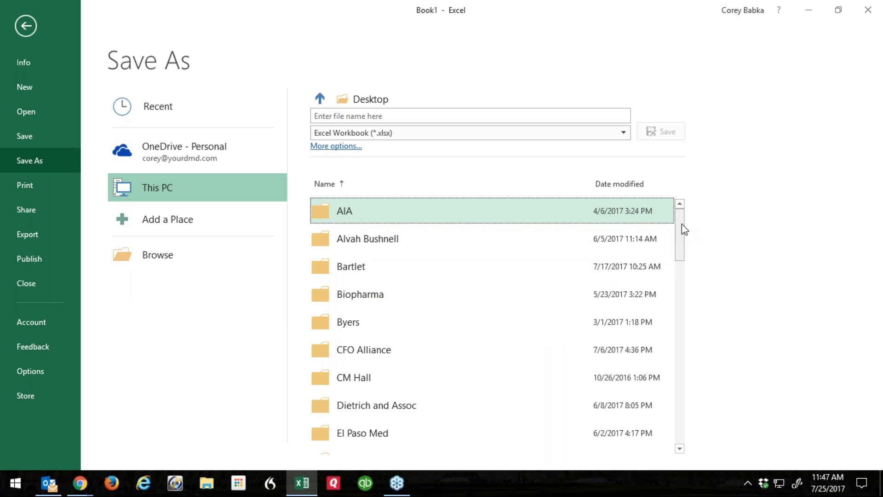
click(384, 118)
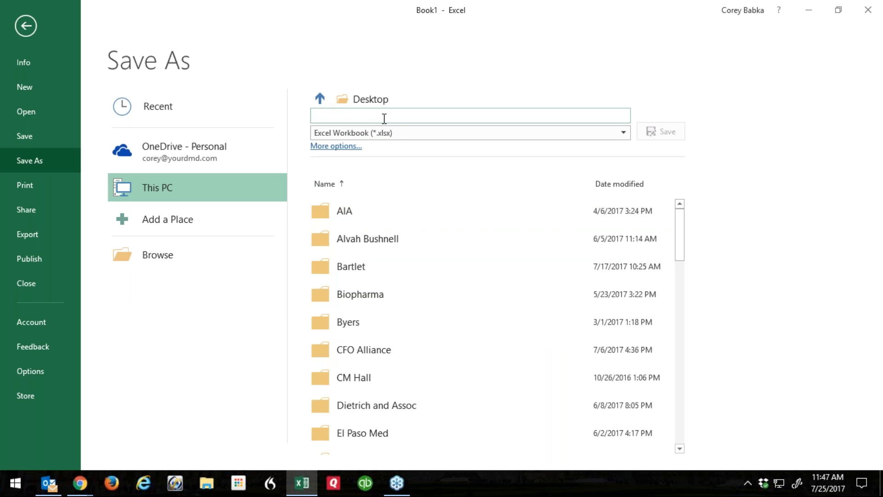
text(testimport)
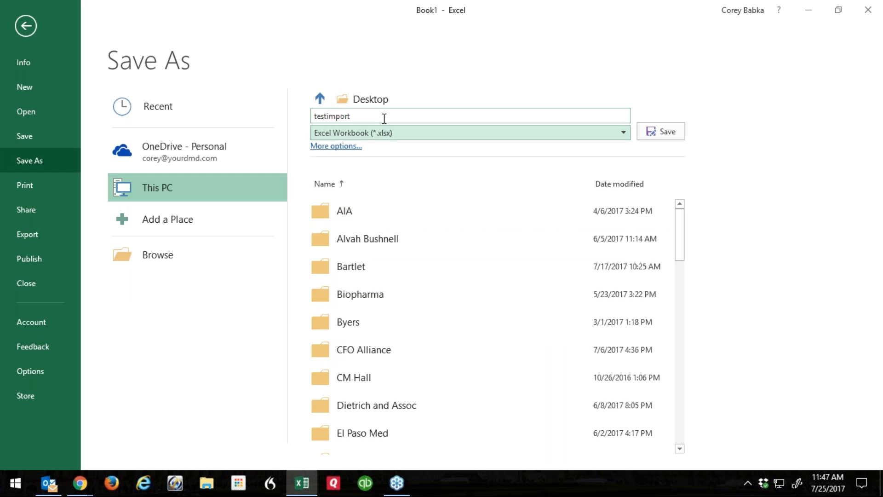
click(384, 133)
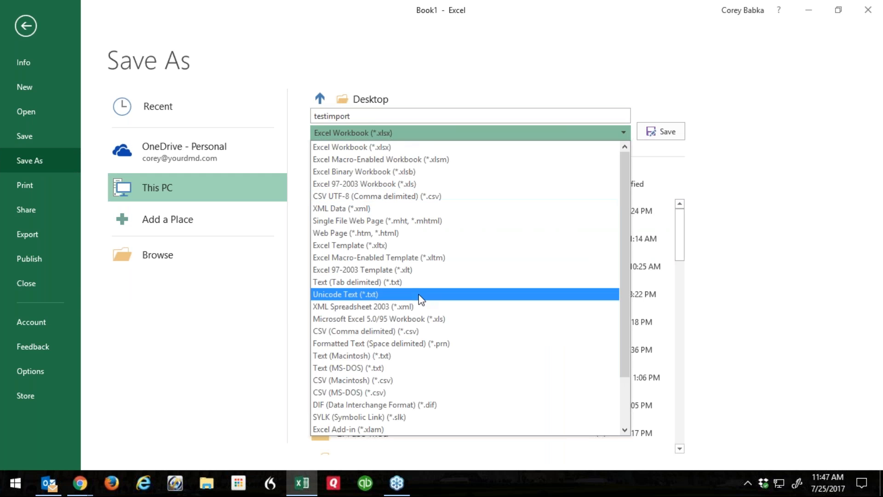
click(396, 333)
click(655, 138)
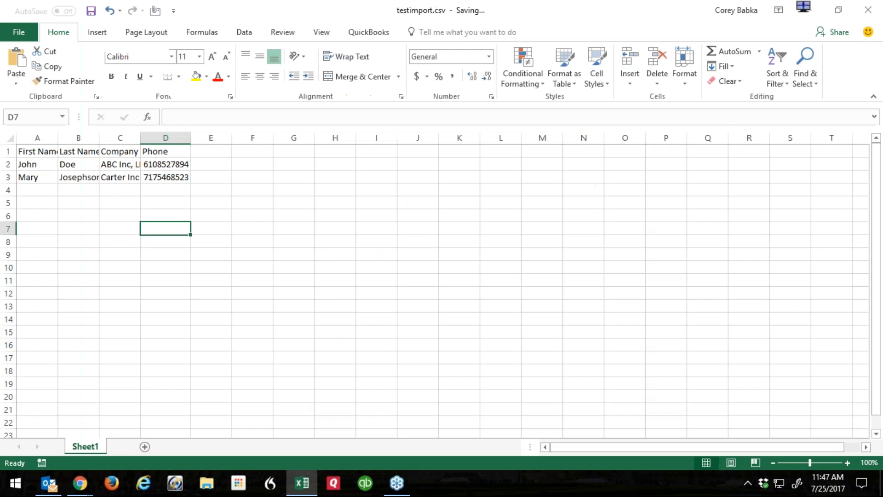
Close Excel to return to the Workbench Insert page.
click(18, 32)
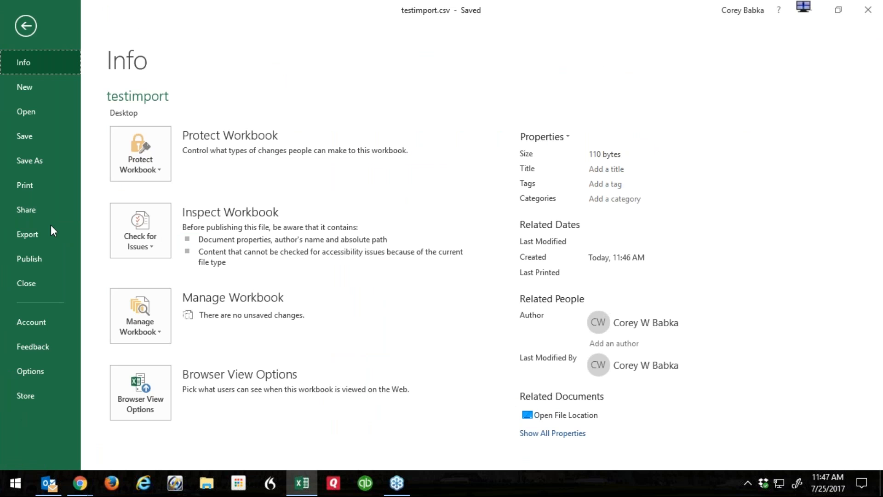
click(24, 23)
click(876, 5)
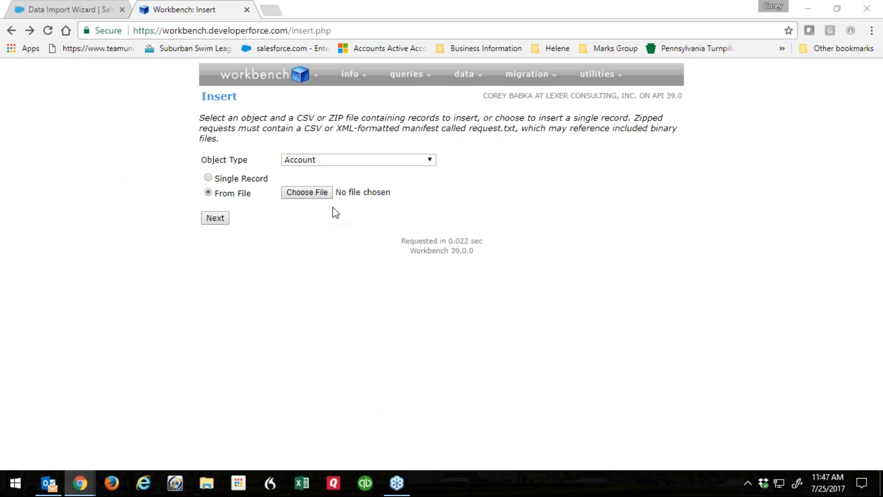
Change the insert Object Type to Lead.
click(303, 194)
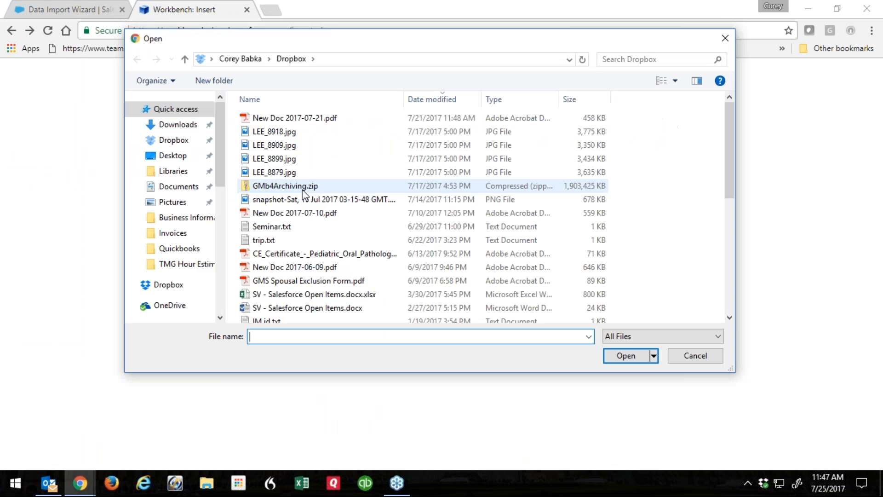
click(720, 357)
click(348, 160)
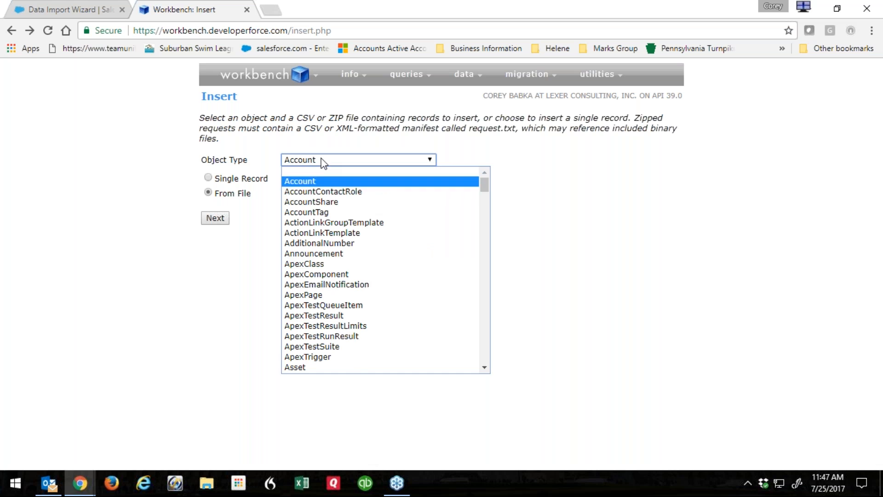
scroll(304, 288, down, 12)
scroll(305, 288, down, 6)
scroll(305, 289, up, 6)
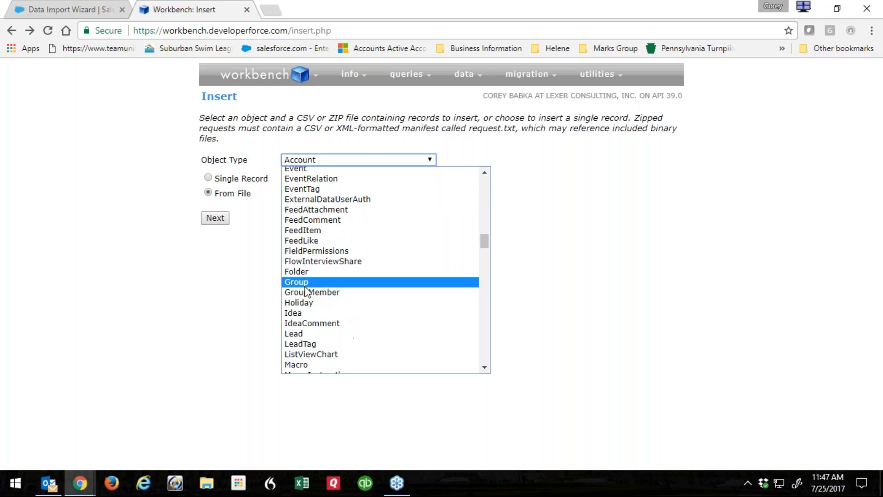
click(299, 334)
Choose Desktop\testimport.csv as the upload file and continue to field mapping.
click(285, 194)
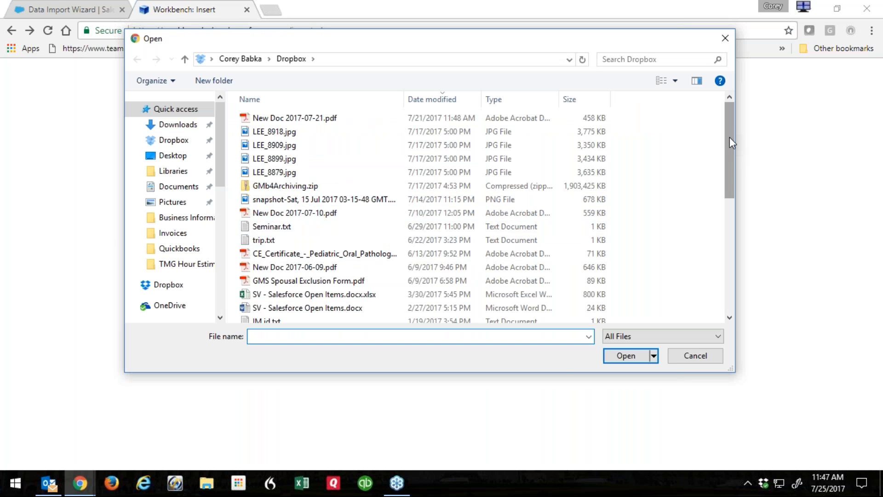
scroll(729, 139, down, 1)
click(173, 155)
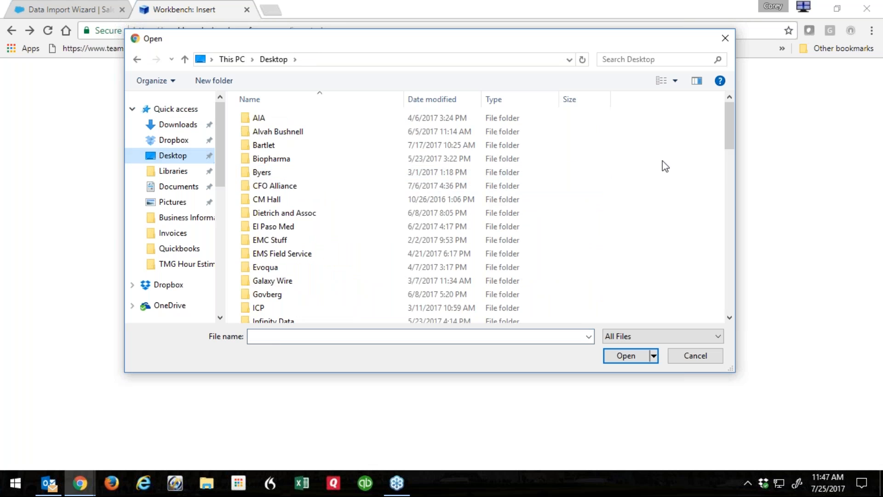
drag(730, 134, 726, 292)
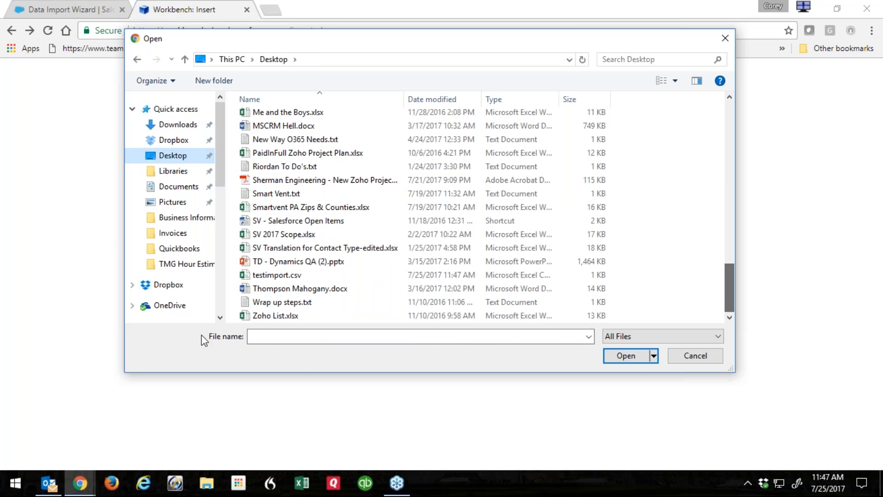
click(276, 275)
click(626, 355)
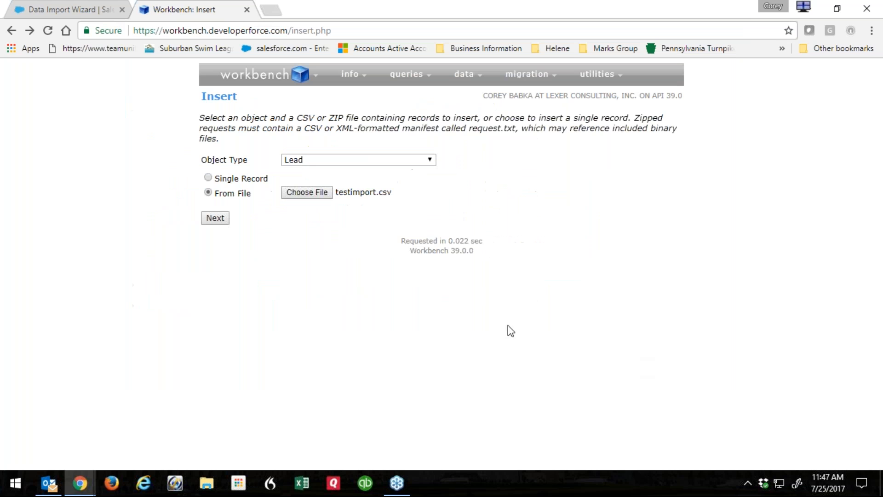
click(213, 219)
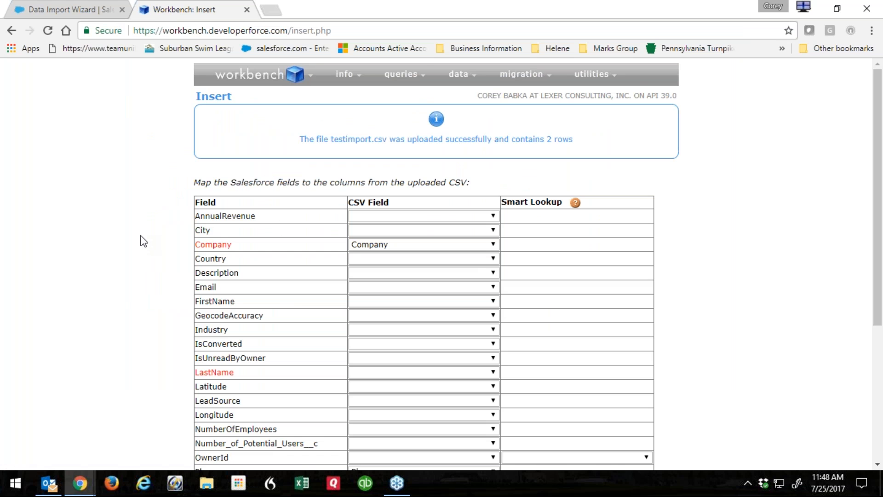
scroll(141, 237, down, 3)
scroll(141, 238, up, 1)
scroll(141, 238, down, 2)
click(647, 307)
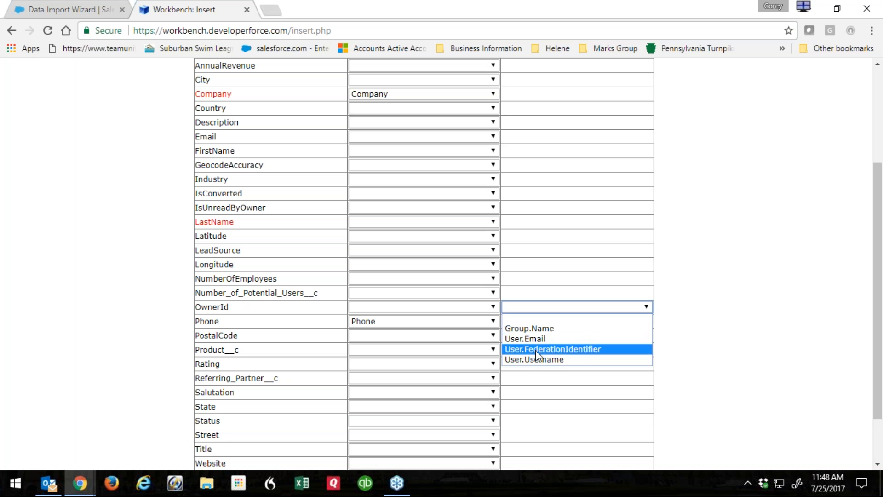
click(768, 295)
scroll(700, 247, up, 3)
mouse_move(575, 175)
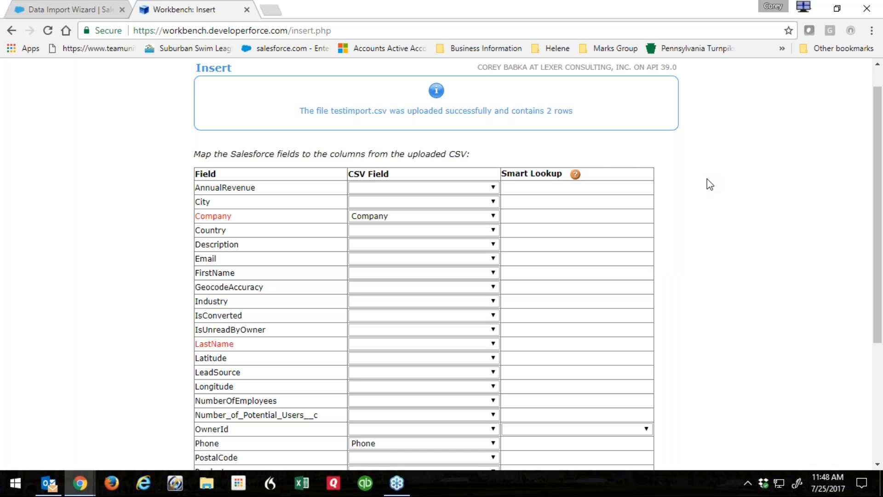
scroll(716, 266, down, 4)
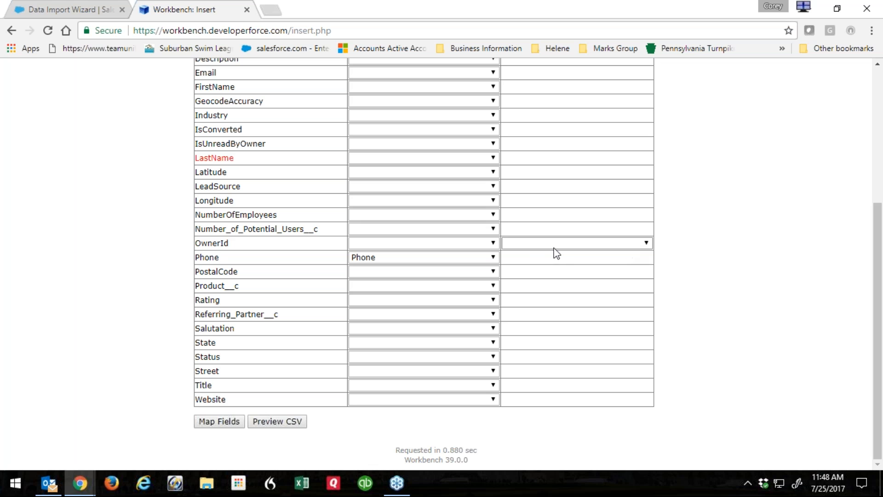
click(639, 243)
click(722, 261)
click(584, 244)
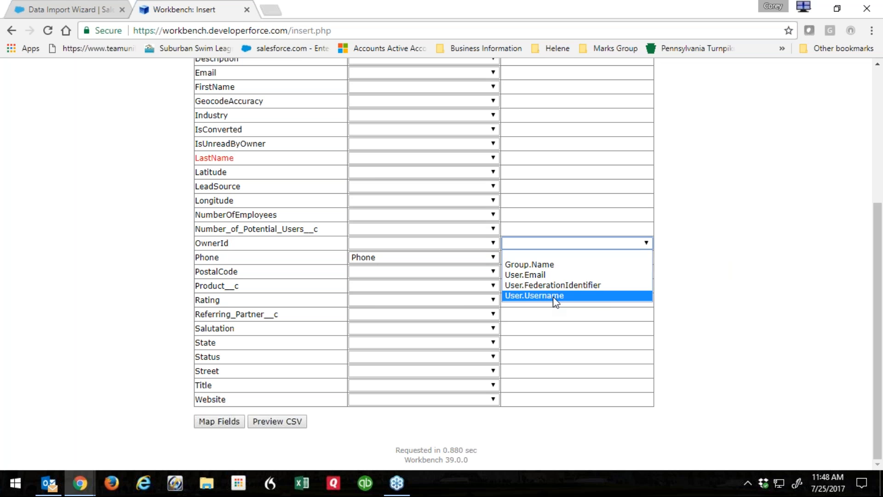
click(704, 283)
click(488, 247)
click(558, 246)
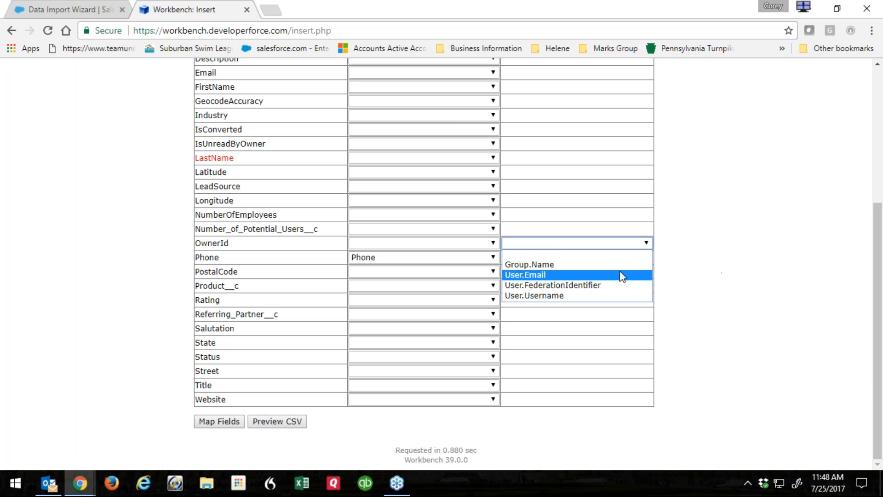
click(791, 242)
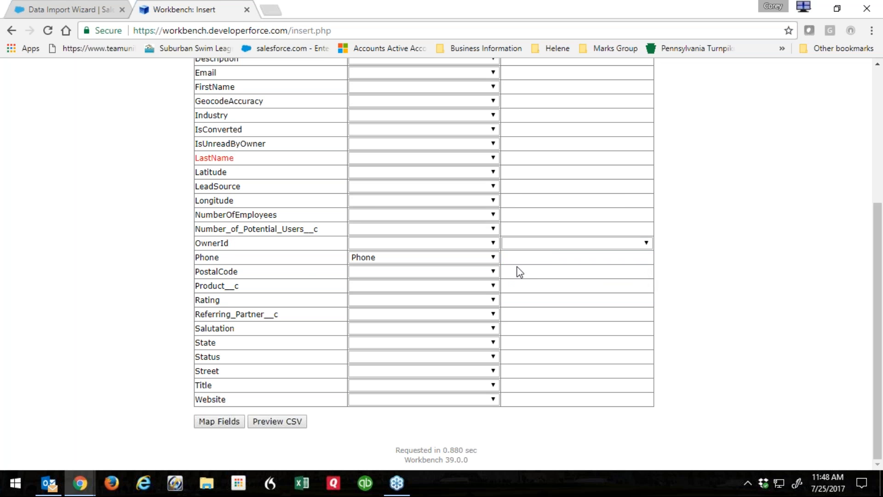
Map LastName to the Last Name column and FirstName to the First Name column.
scroll(390, 262, up, 5)
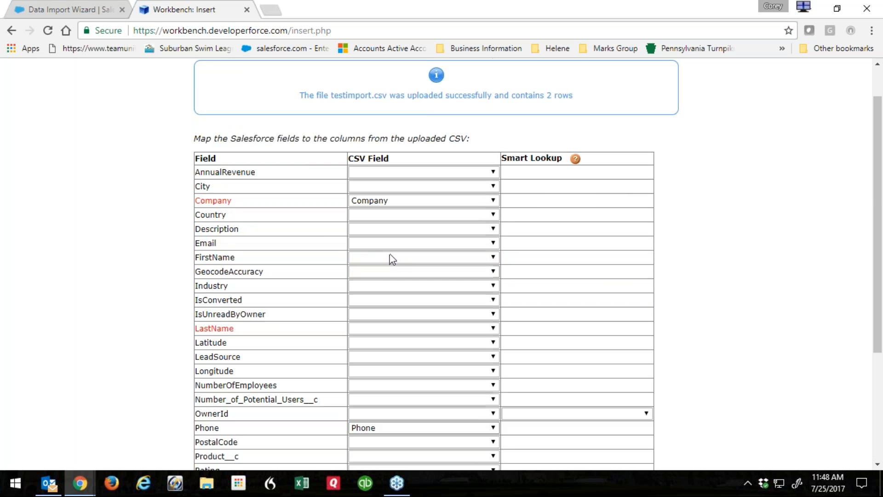
scroll(383, 272, down, 2)
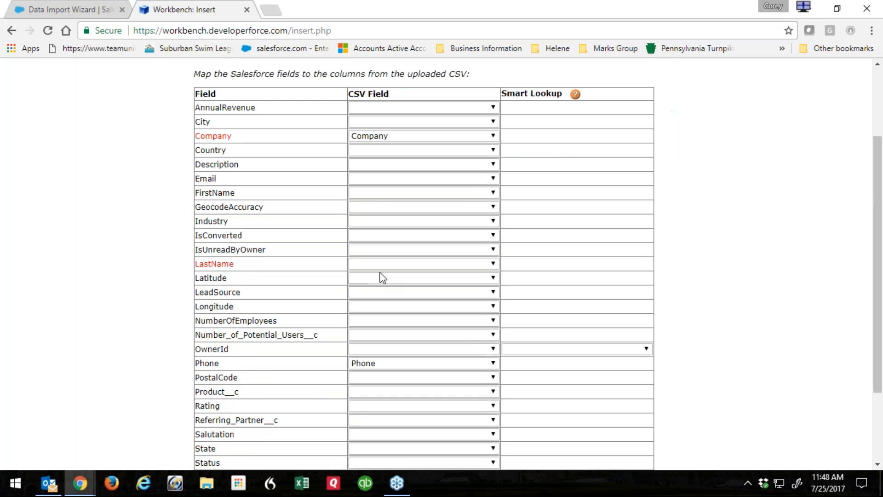
click(374, 266)
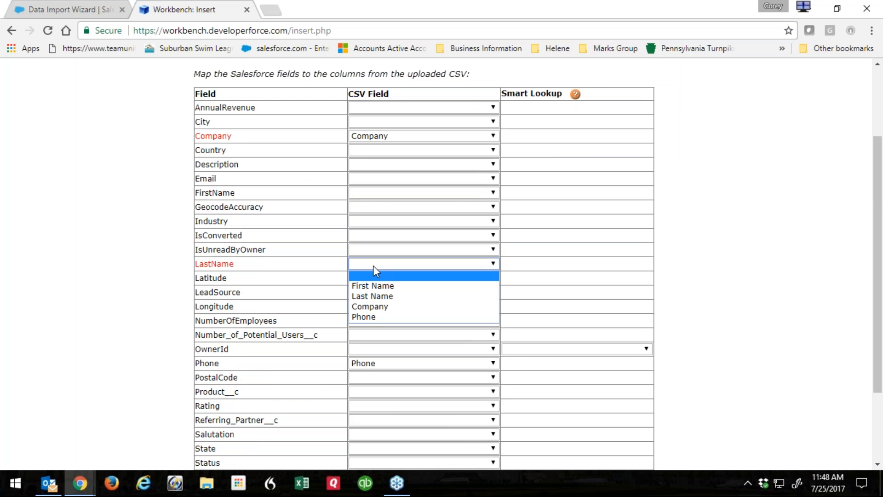
click(372, 296)
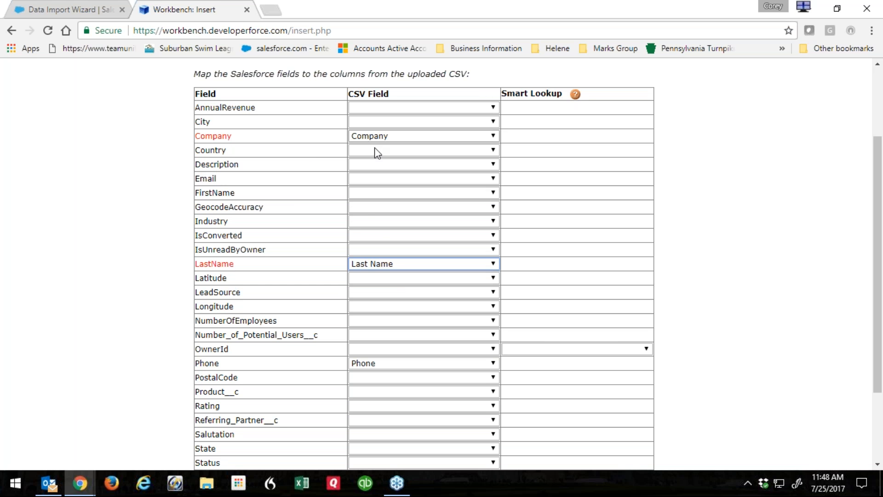
click(372, 193)
click(372, 215)
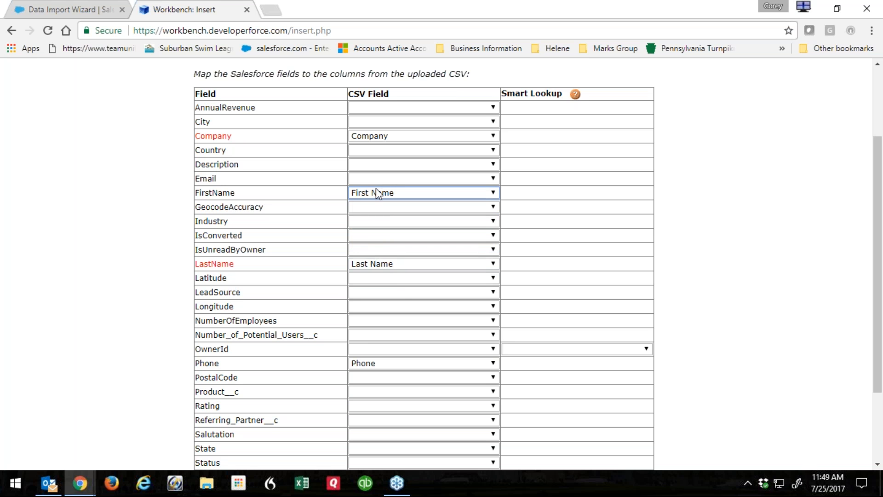
click(90, 320)
Preview the uploaded CSV's two lead rows, then close the preview.
scroll(99, 294, down, 3)
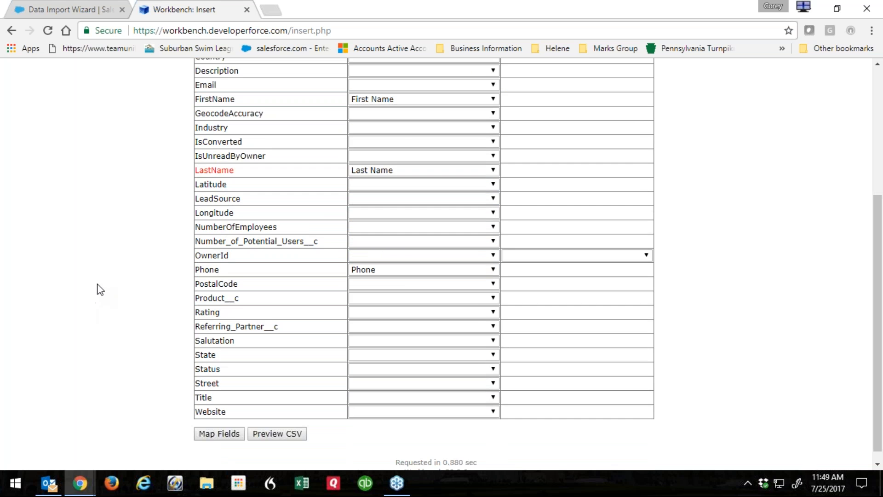
click(272, 423)
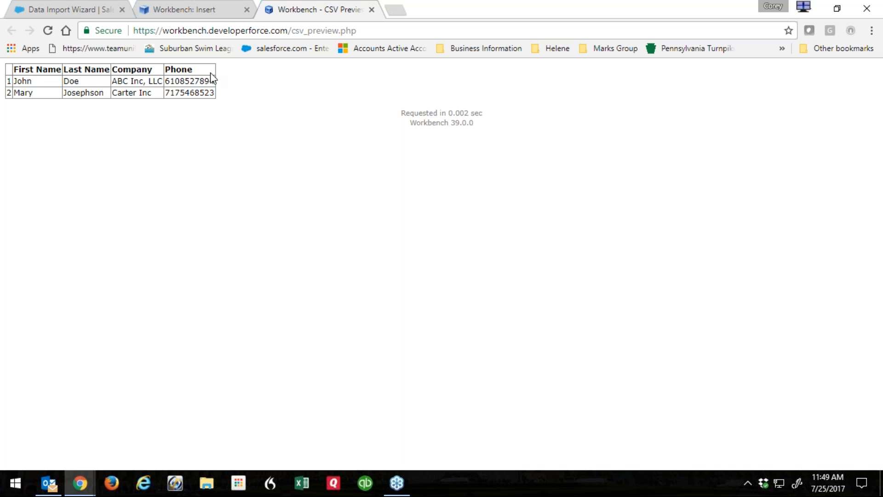
click(372, 10)
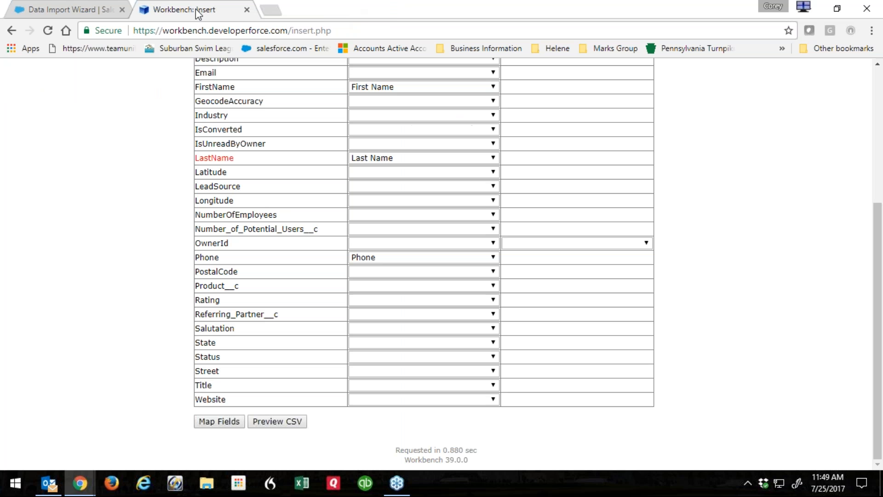
Apply the mappings, confirm the insert of both leads, then download and open the full results CSV.
click(222, 425)
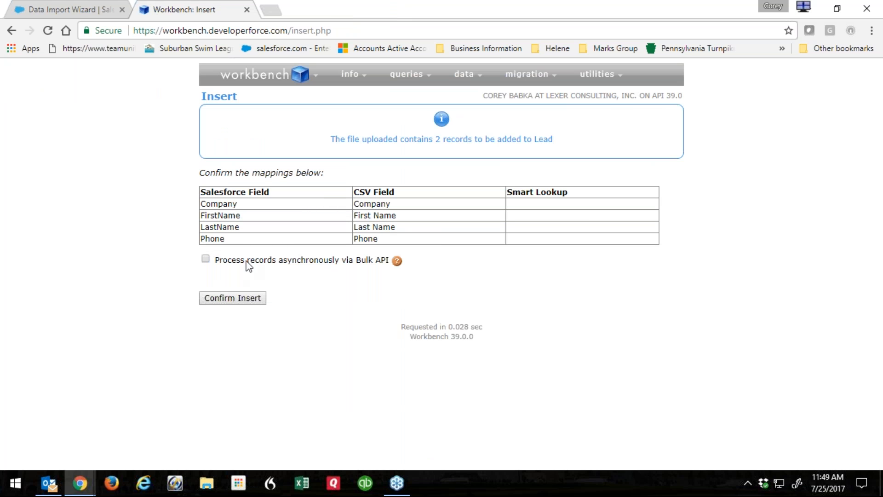
click(247, 302)
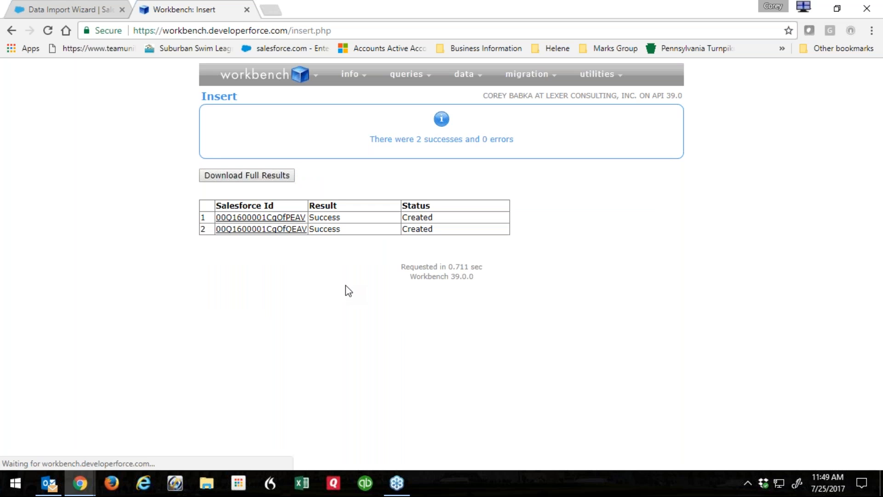
click(272, 177)
click(65, 456)
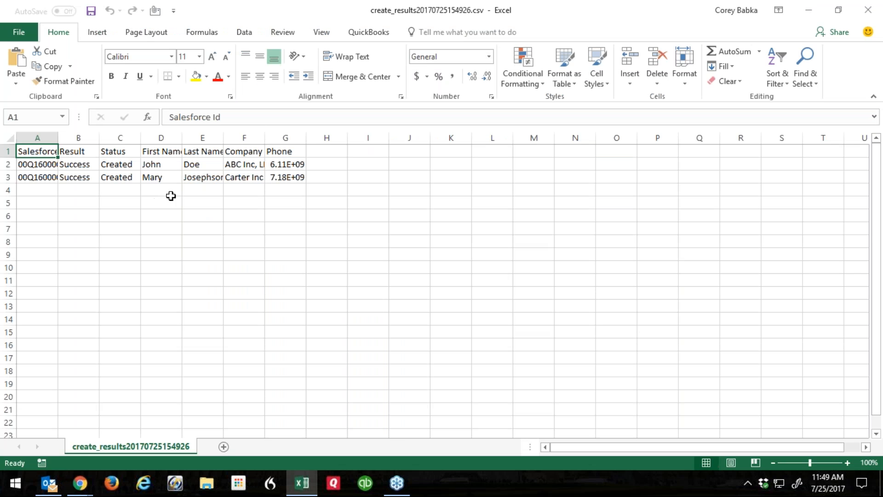
Auto-fit columns G and A to show full phone numbers and Salesforce Ids, then close without saving.
double_click(306, 138)
drag(60, 138, 60, 138)
double_click(60, 138)
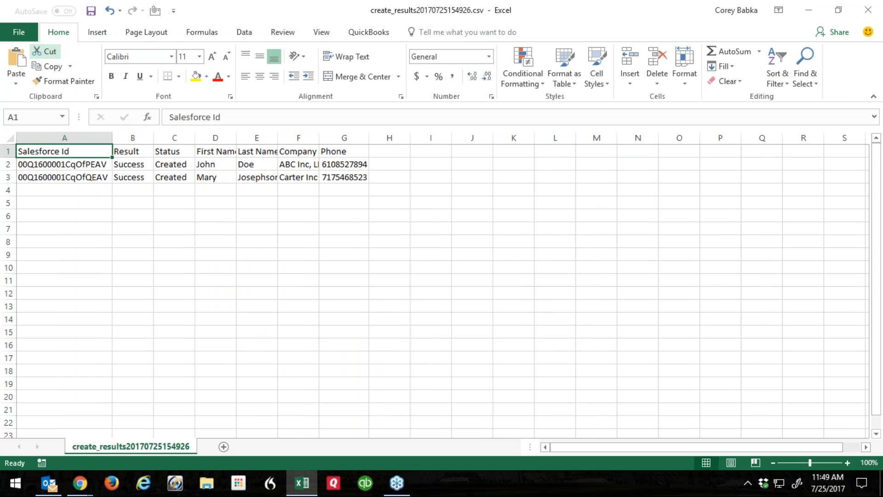
click(868, 10)
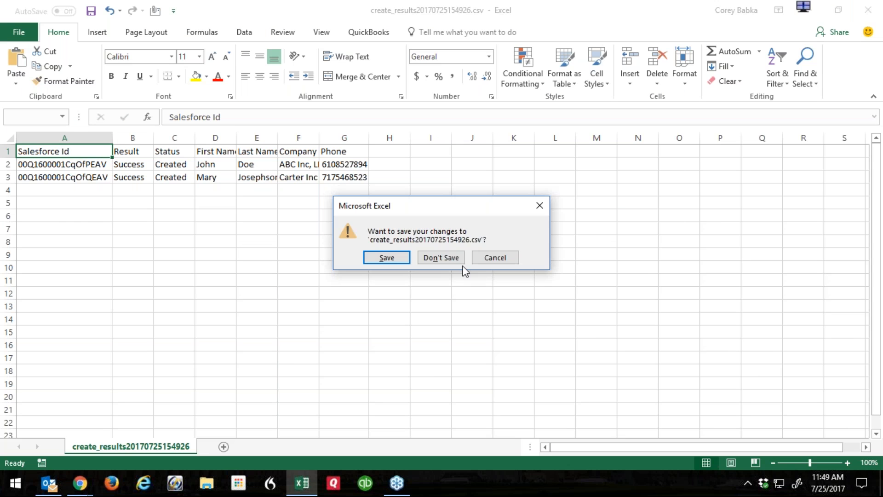
click(441, 258)
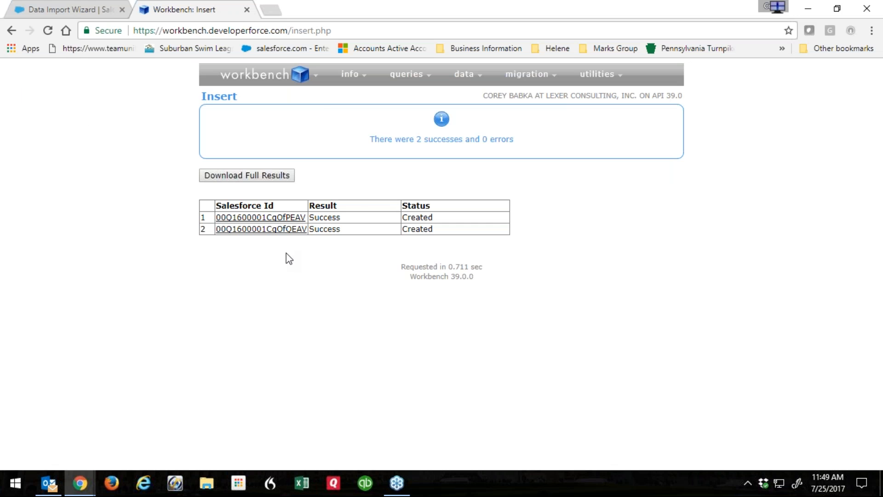
In Salesforce, open the Leads tab and display the All Open Leads list.
click(87, 13)
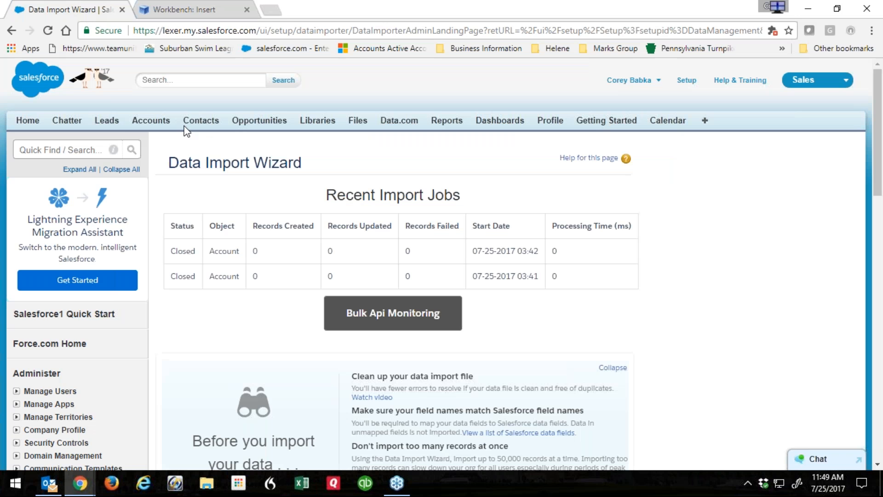
click(119, 123)
click(239, 189)
click(239, 189)
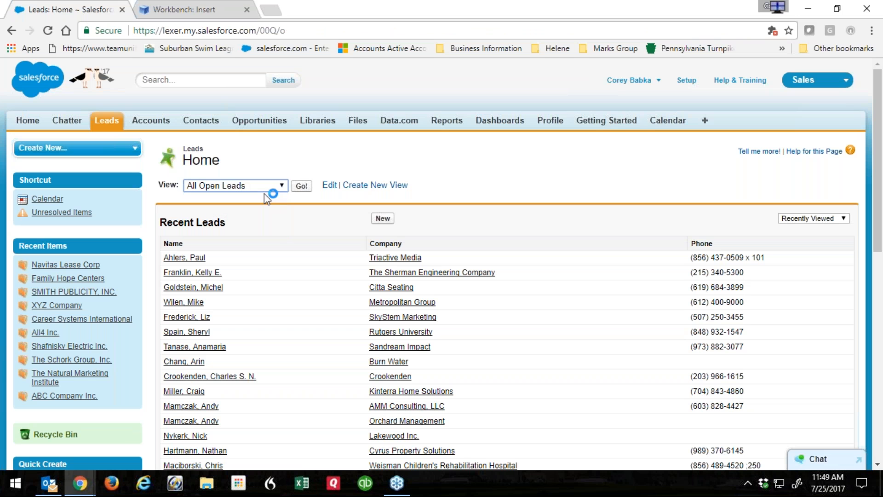
click(302, 187)
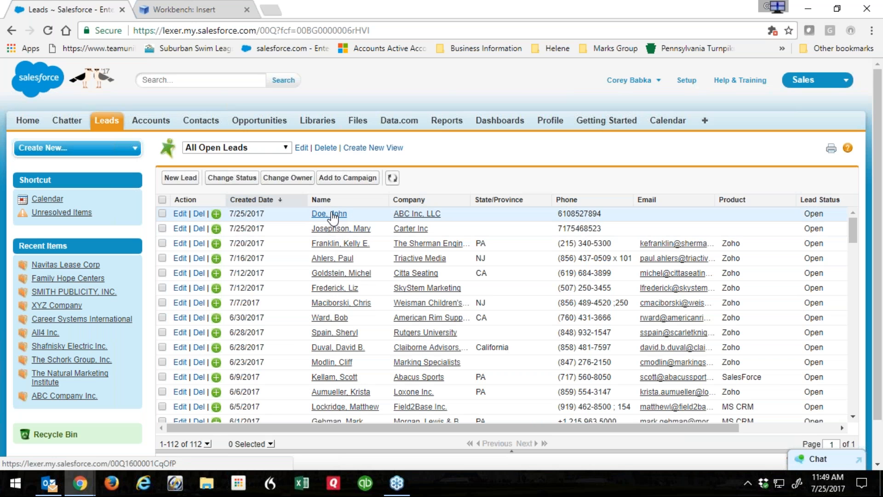
Delete both newly imported leads, confirming each deletion, and return to Workbench's insert results.
click(162, 214)
click(162, 229)
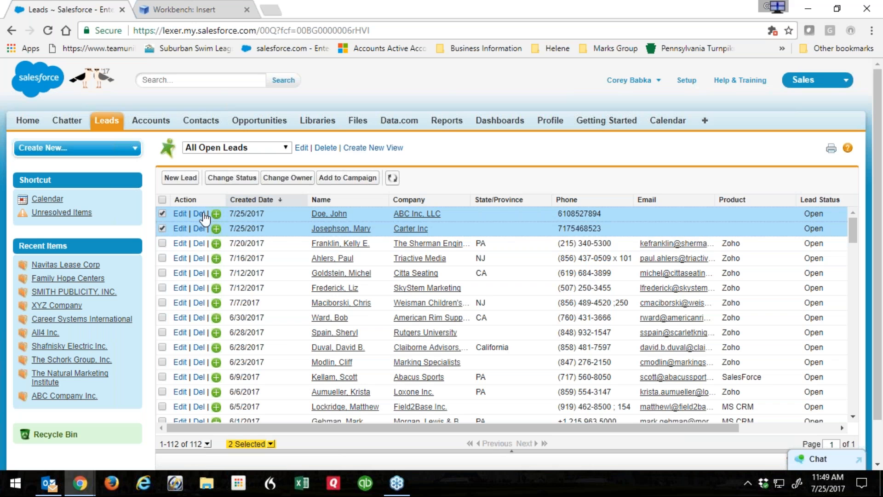
click(203, 215)
click(501, 107)
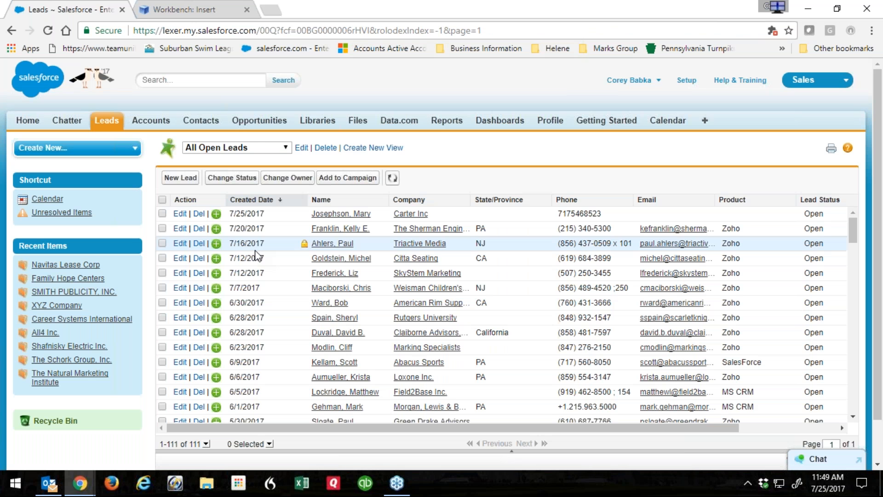
click(200, 215)
click(501, 105)
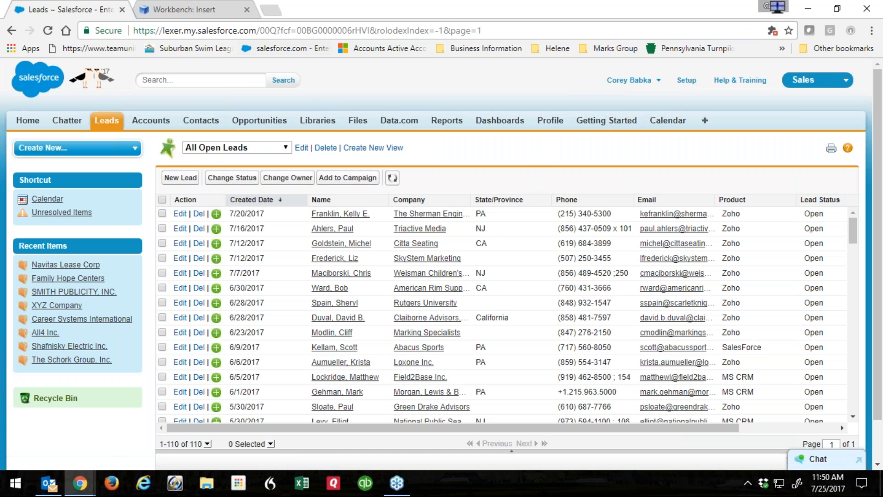
click(207, 10)
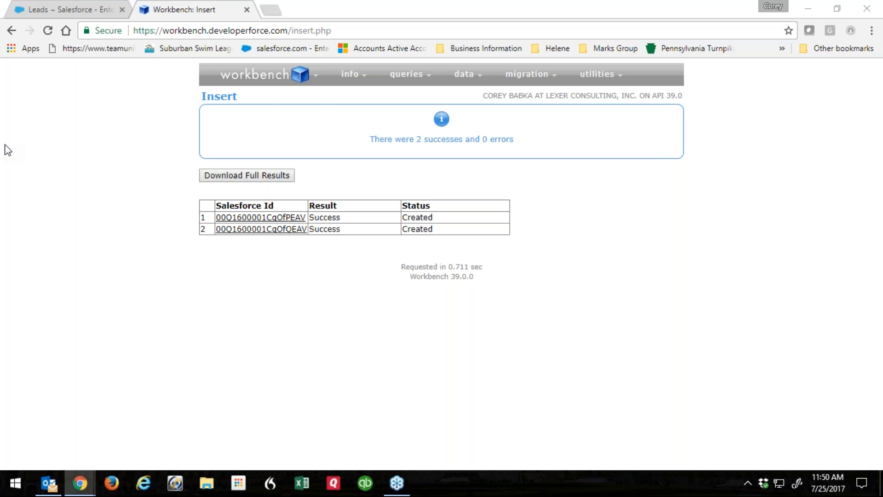
Open Settings from the Workbench logo menu and scroll through its general, login and describe options.
mouse_move(270, 77)
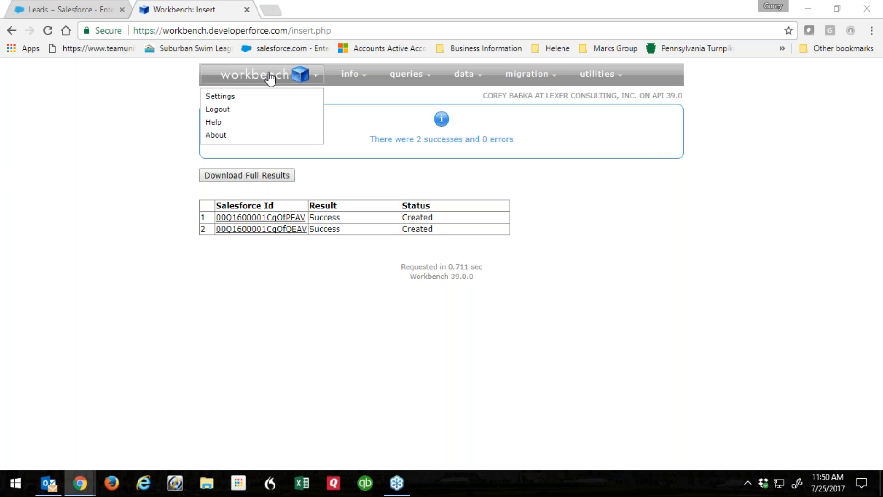
click(223, 98)
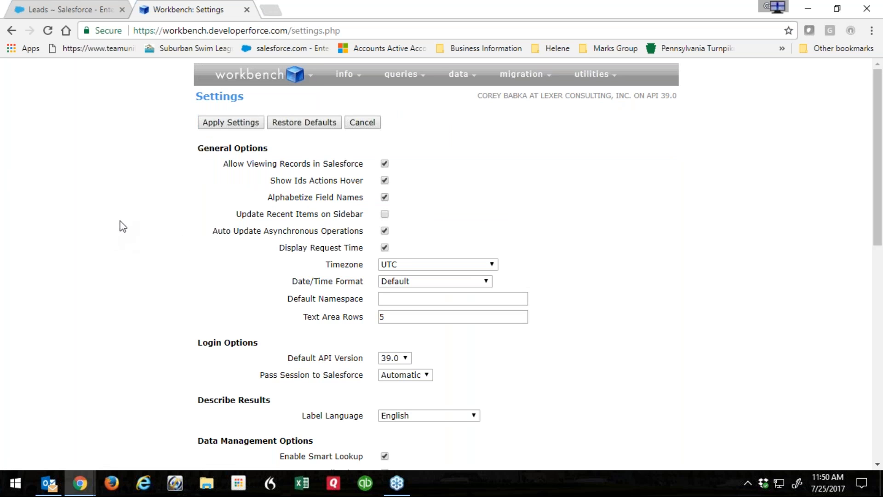
scroll(122, 218, down, 1)
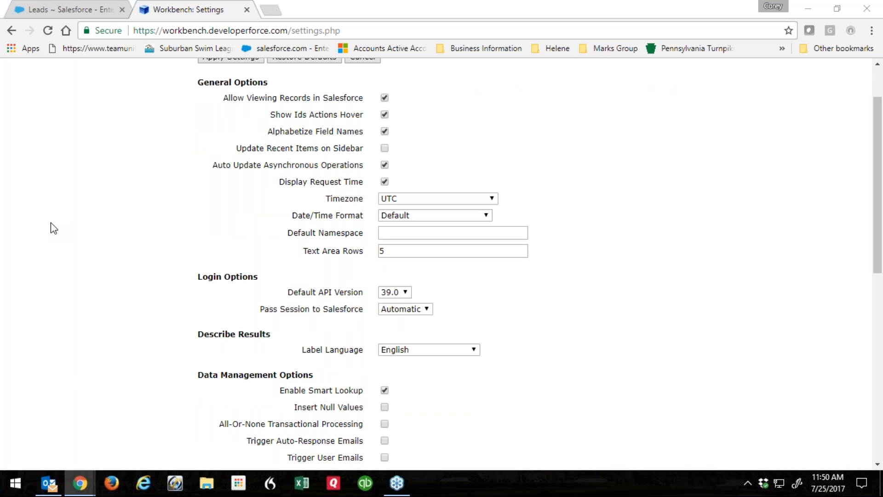
mouse_move(520, 169)
In Data Management Options, tick Use Default Assignment Rule and toggle Transfer Attachments on Owner Change.
scroll(188, 194, down, 6)
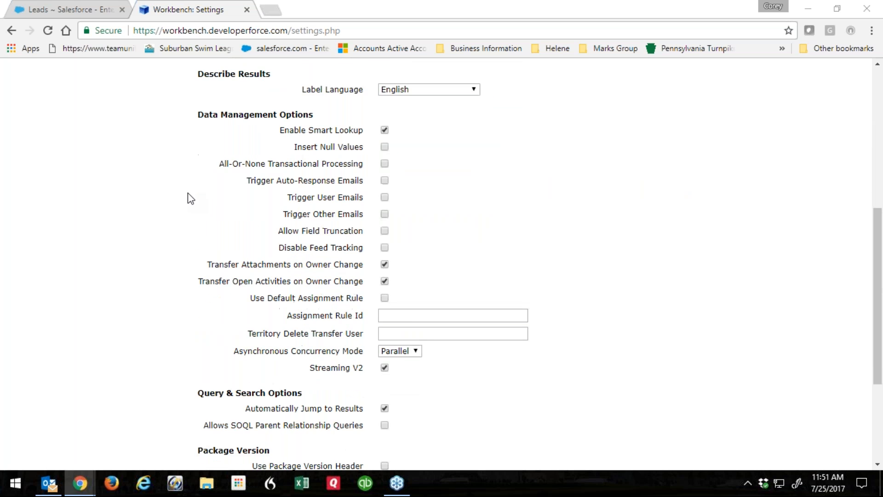
mouse_move(386, 179)
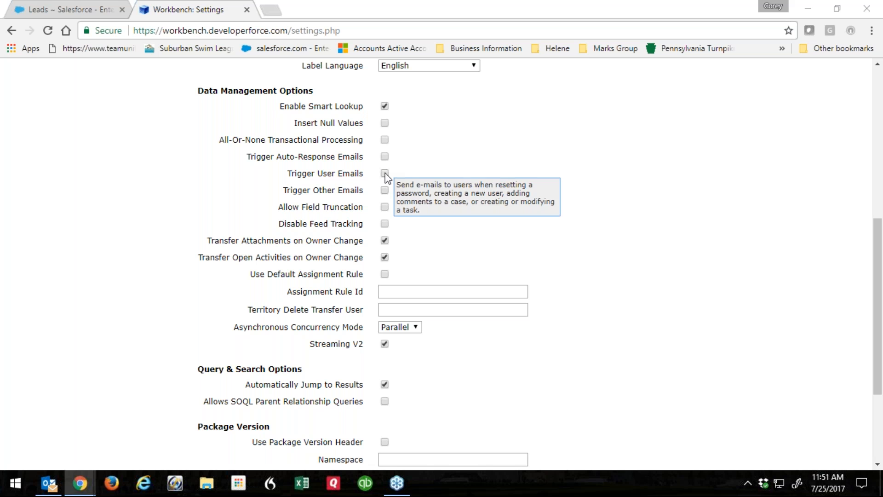
mouse_move(385, 194)
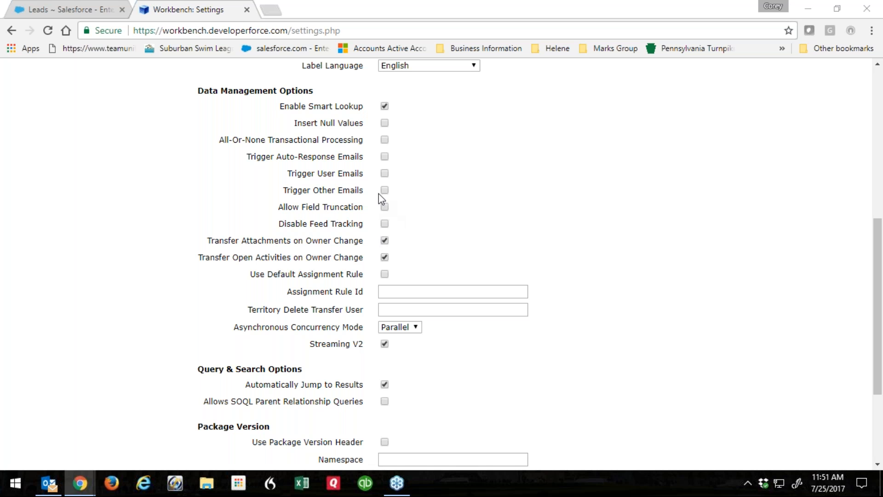
mouse_move(385, 226)
click(385, 274)
click(385, 240)
mouse_move(386, 278)
mouse_move(462, 252)
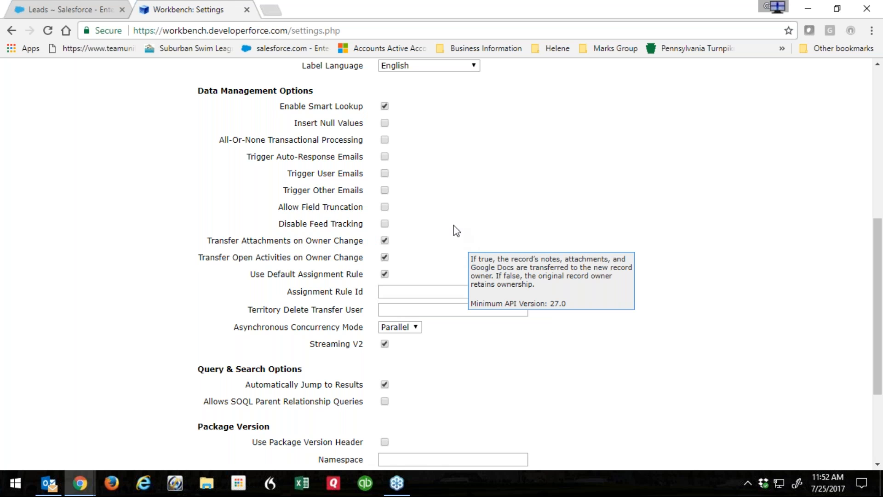
scroll(474, 181, up, 8)
mouse_move(400, 74)
mouse_move(459, 74)
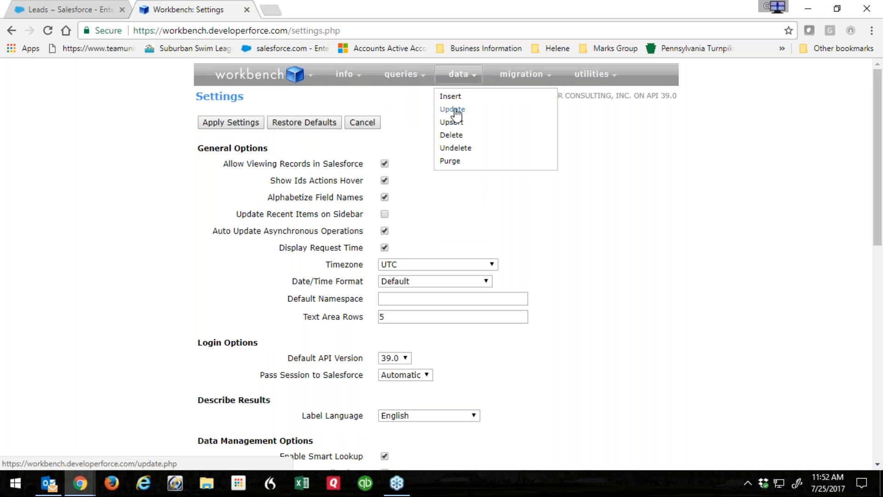
Leave the settings without saving and go to the Standard & Custom Objects describe page.
scroll(679, 276, down, 7)
scroll(483, 265, down, 3)
scroll(237, 300, down, 2)
scroll(263, 315, up, 15)
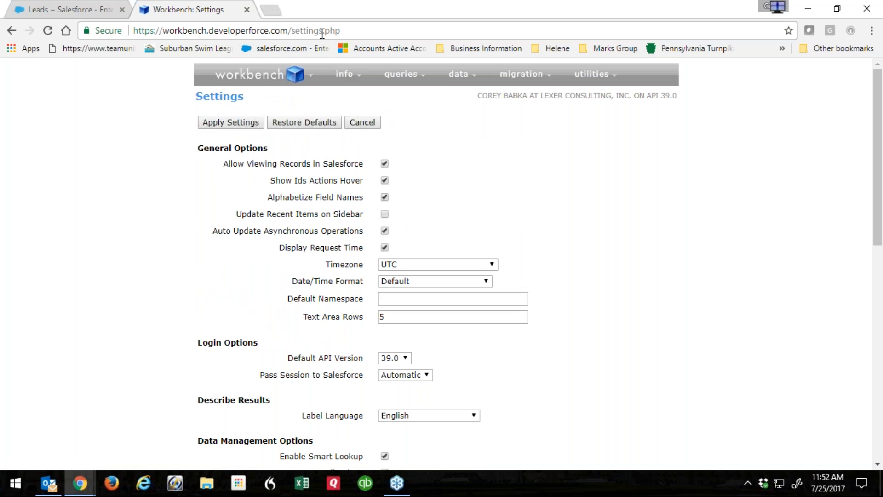
mouse_move(282, 75)
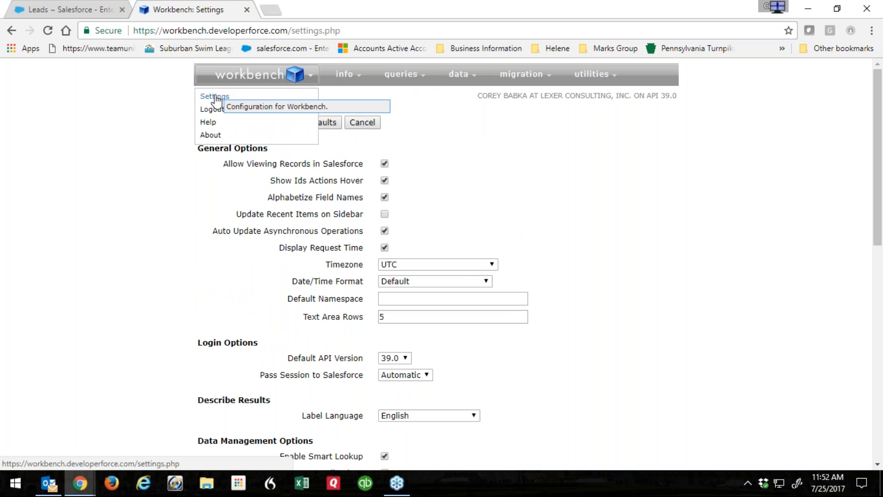
mouse_move(348, 81)
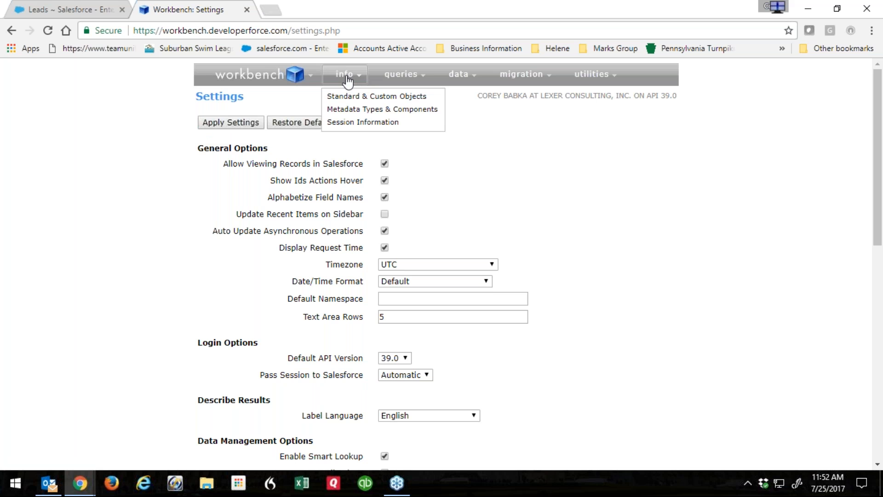
click(353, 96)
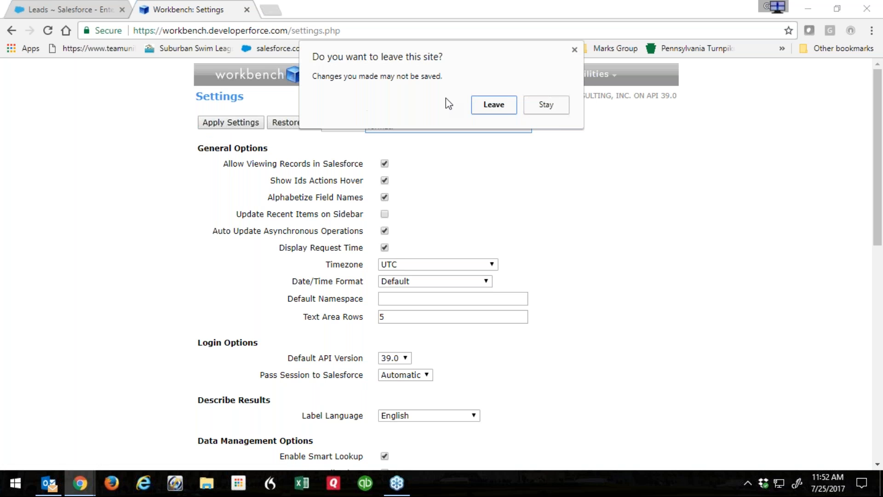
click(493, 107)
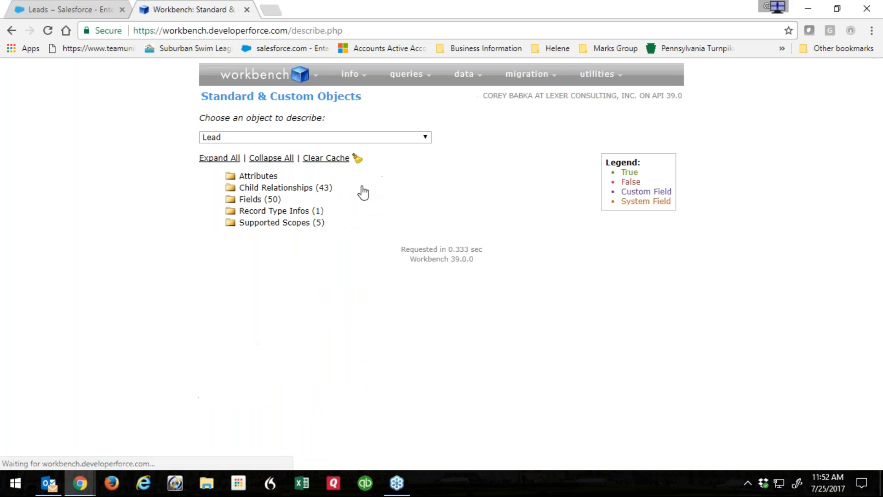
Expand and collapse the Lead object's attributes and child relationships lists.
click(231, 178)
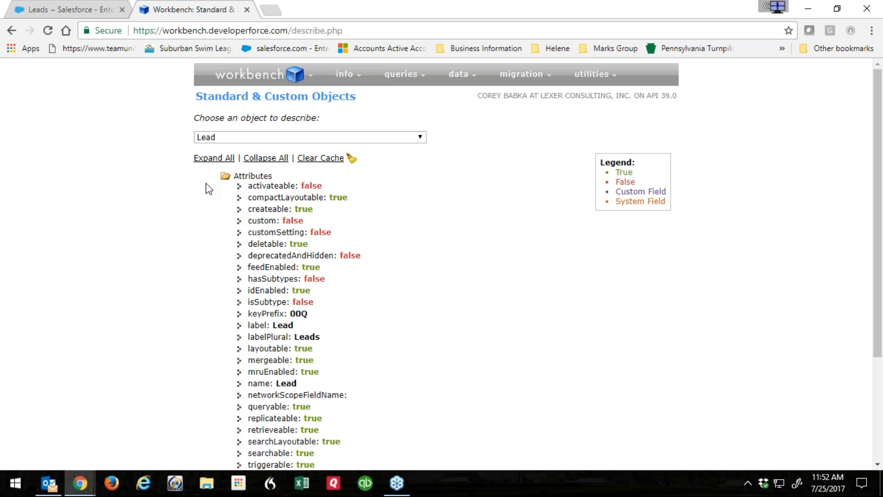
click(226, 177)
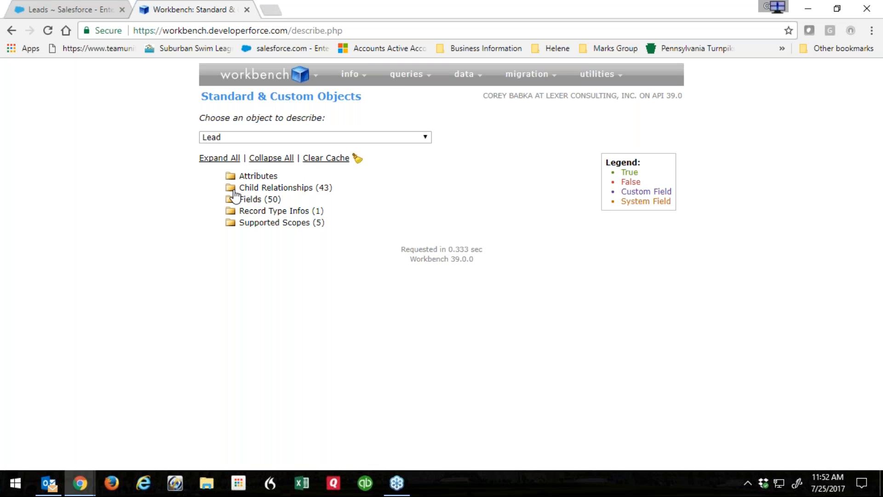
click(230, 187)
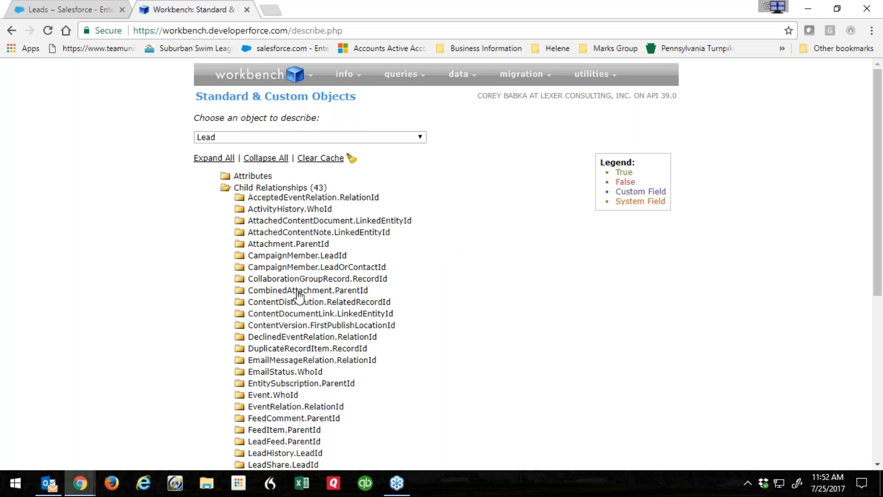
scroll(298, 297, down, 7)
scroll(230, 290, up, 7)
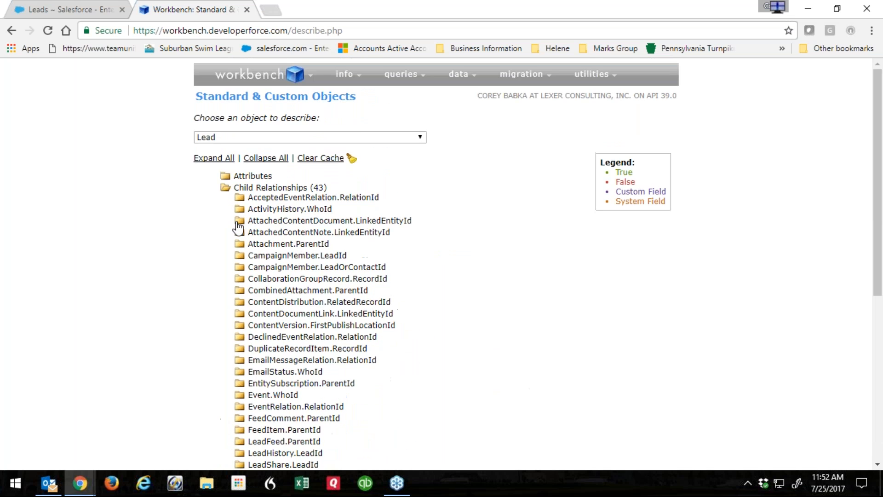
click(225, 188)
Describe Account instead of Lead and expand its attributes, such as keyPrefix 001.
click(227, 137)
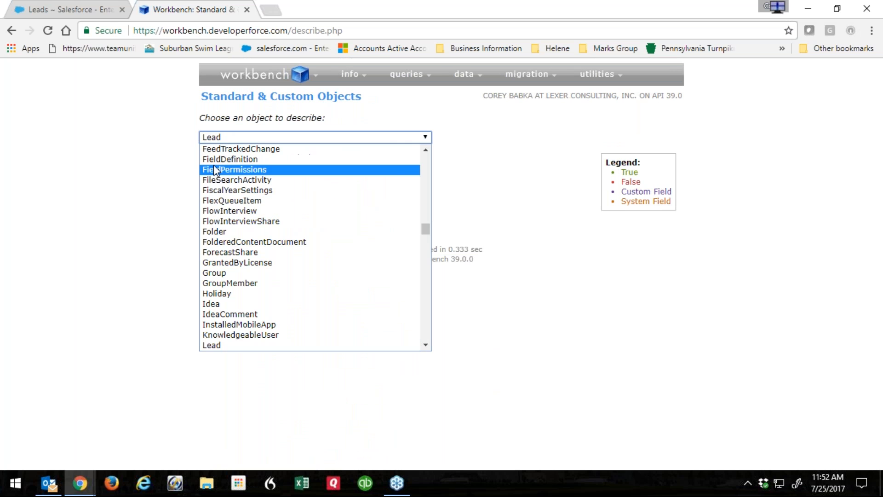
drag(427, 227, 427, 156)
click(234, 169)
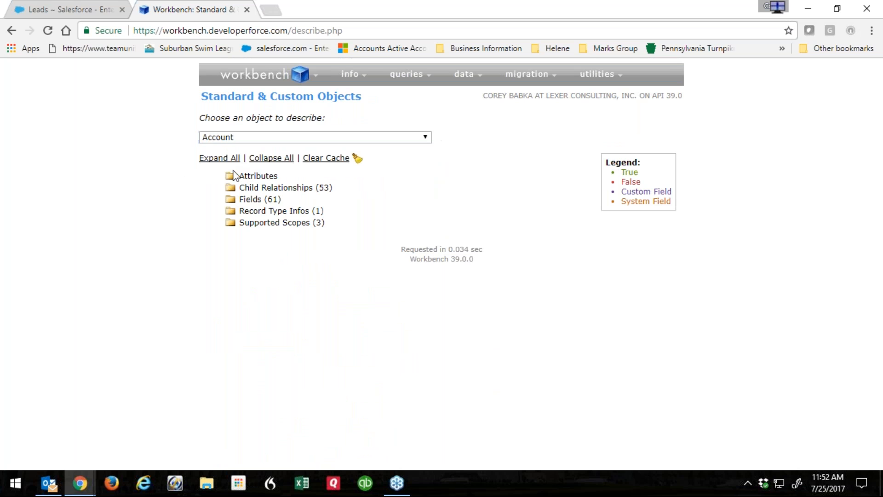
click(234, 176)
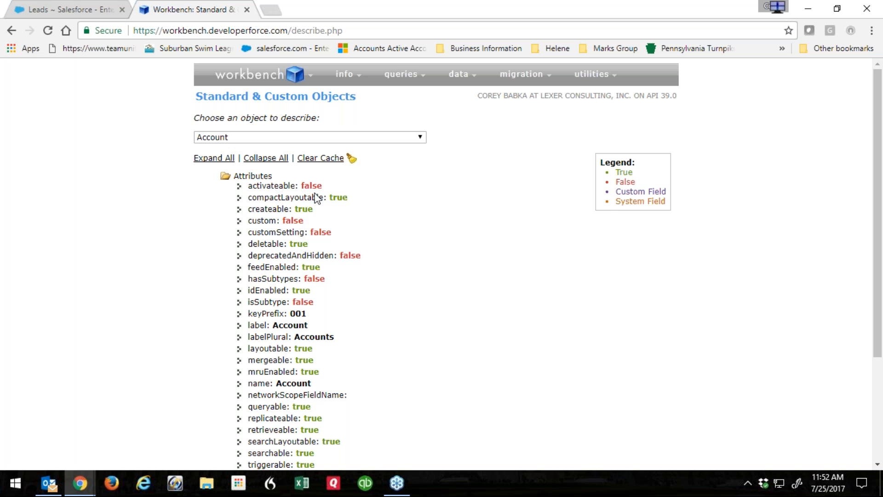
scroll(315, 198, down, 3)
scroll(361, 187, up, 3)
mouse_move(407, 76)
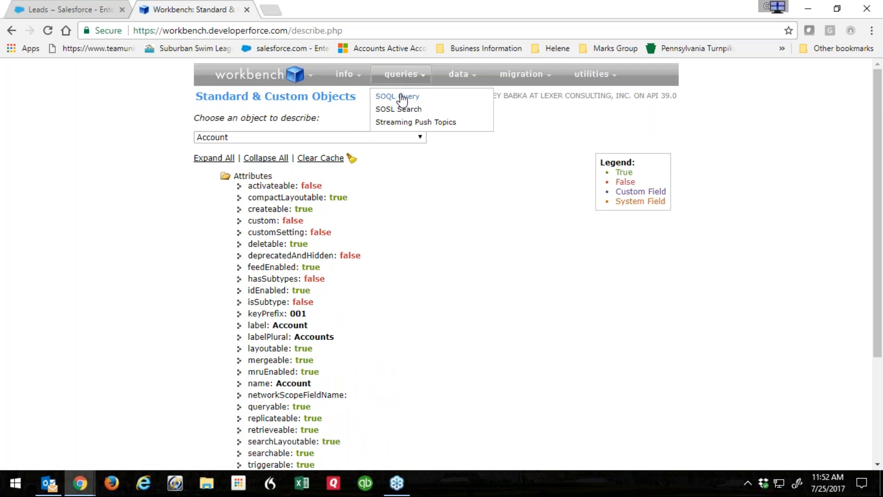
mouse_move(464, 81)
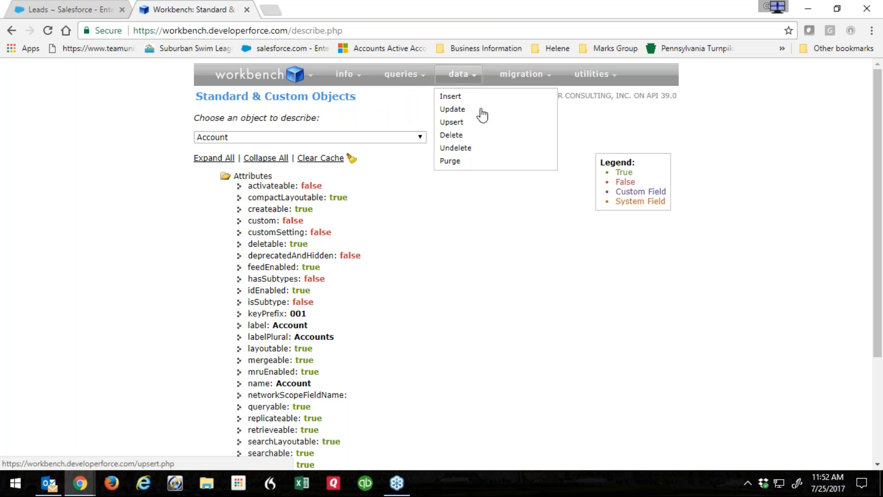
mouse_move(511, 79)
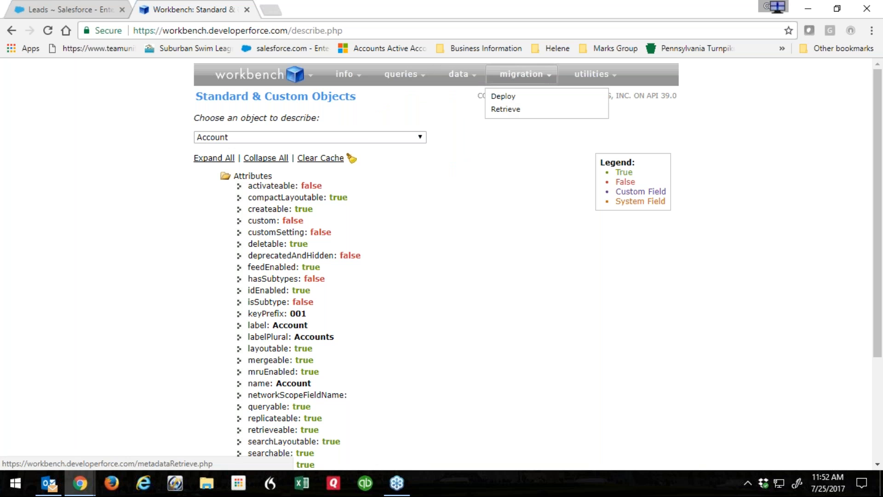
mouse_move(593, 76)
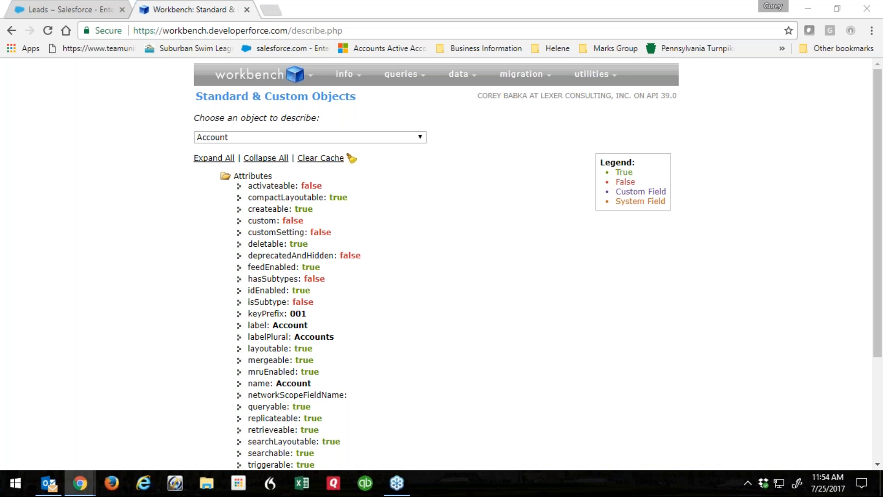
Scroll through the Workbench settings page, then close the Workbench tab.
mouse_move(276, 78)
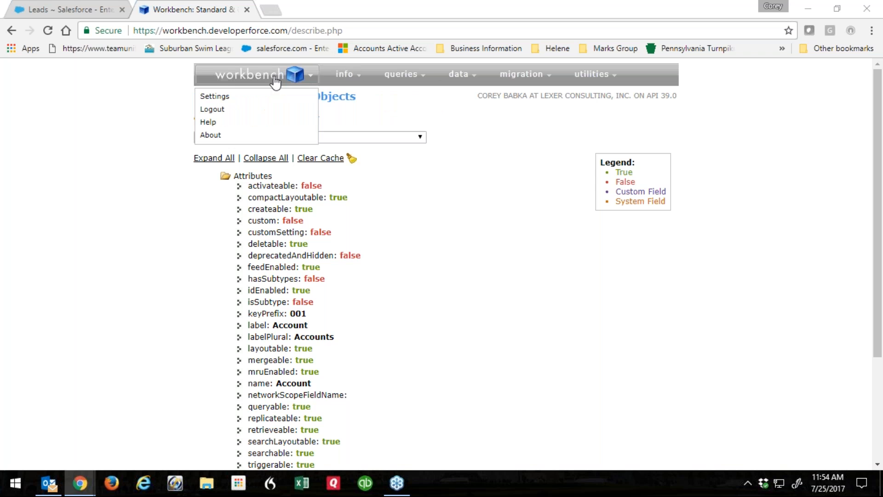
click(216, 98)
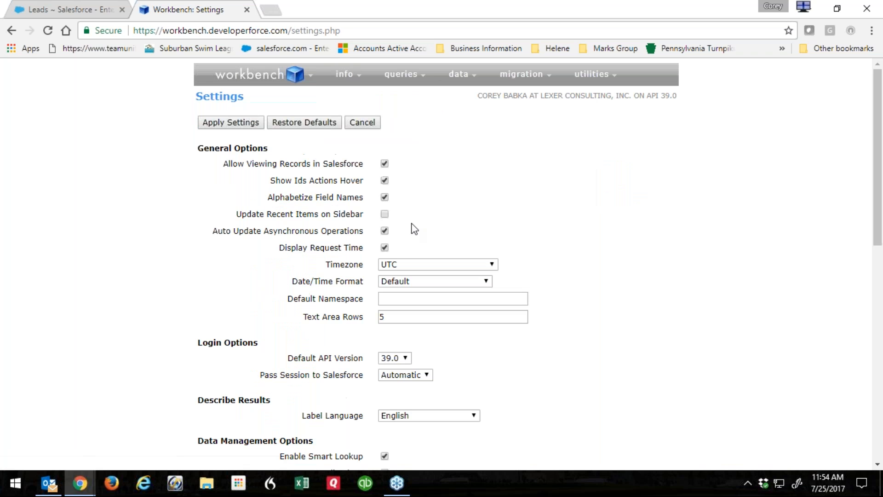
scroll(289, 304, down, 4)
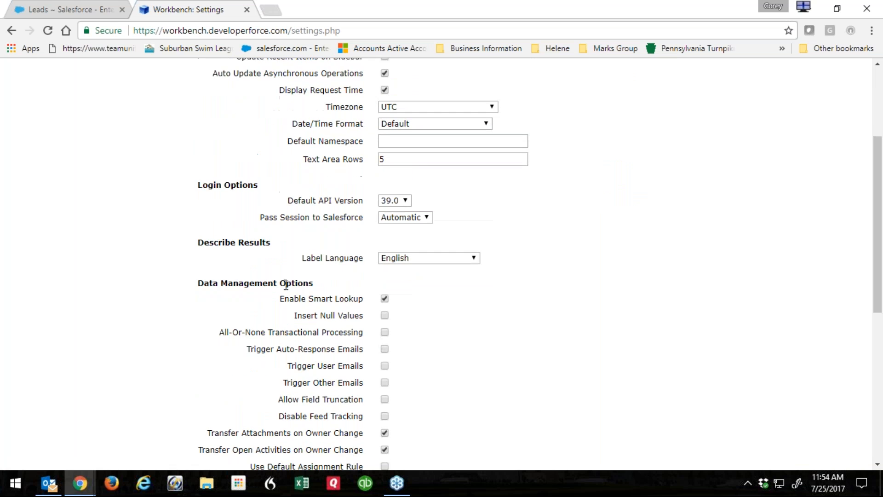
scroll(310, 262, down, 6)
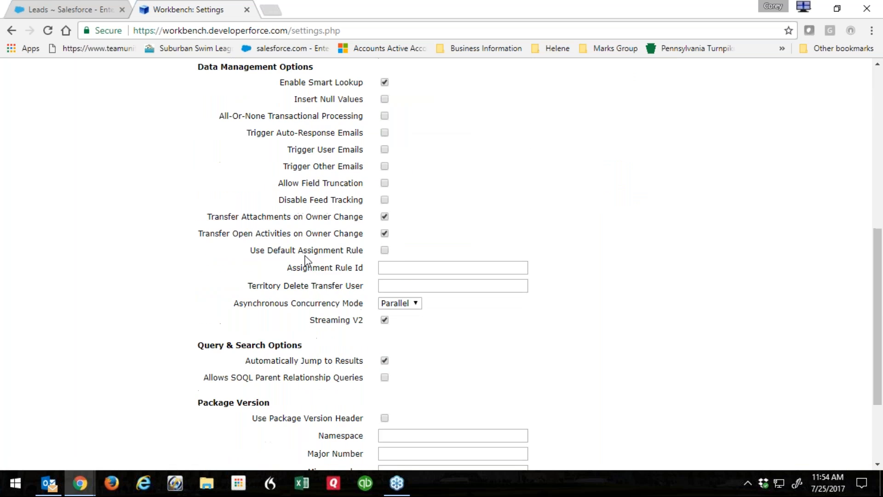
scroll(302, 267, down, 2)
scroll(287, 270, up, 12)
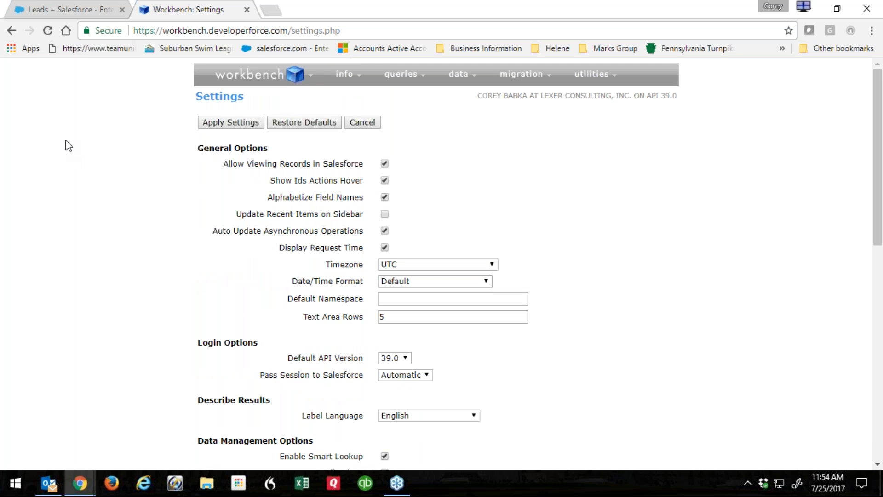
click(247, 9)
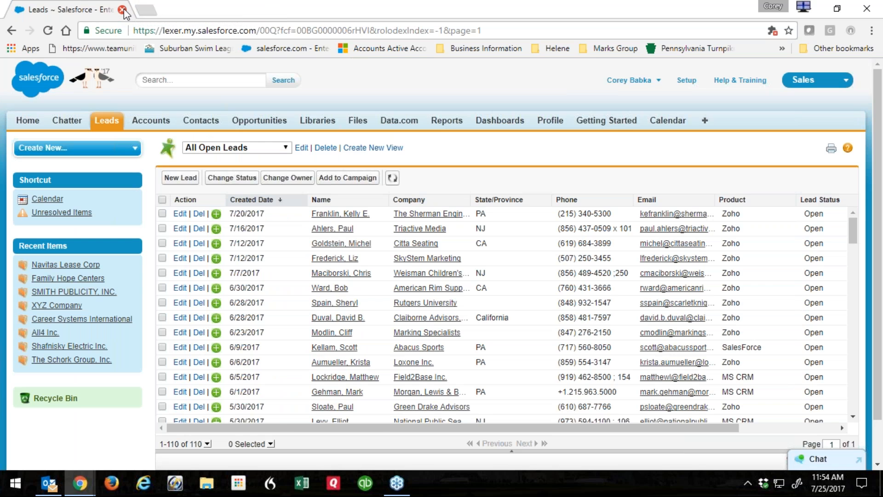
Close the browser window showing the Salesforce open leads list.
click(121, 9)
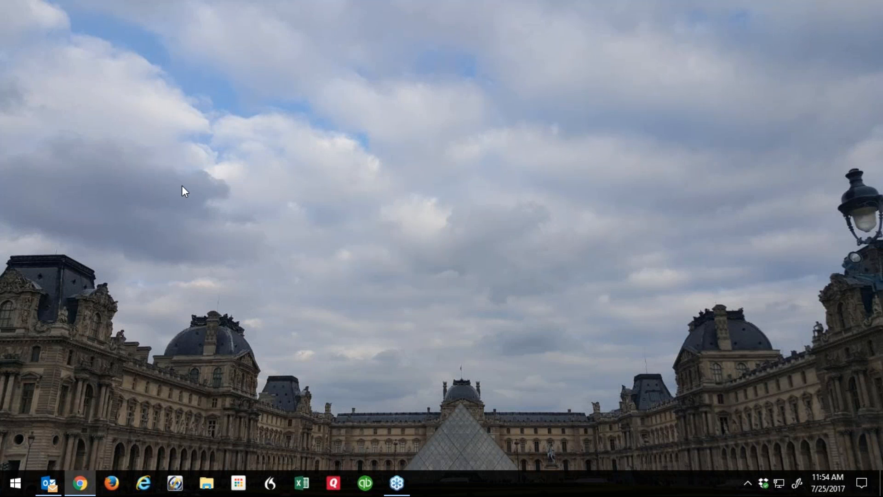
Bring the blog browser window onto this screen and maximize it.
drag(0, 44, 328, 45)
double_click(327, 43)
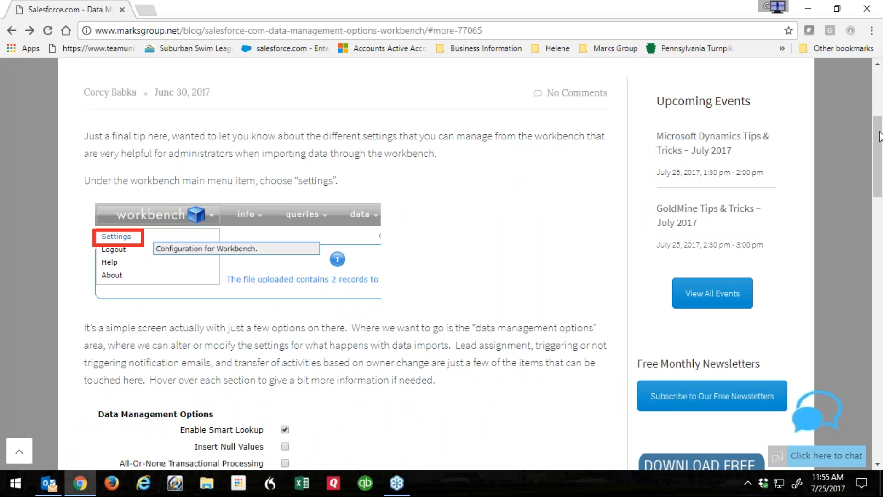
click(882, 182)
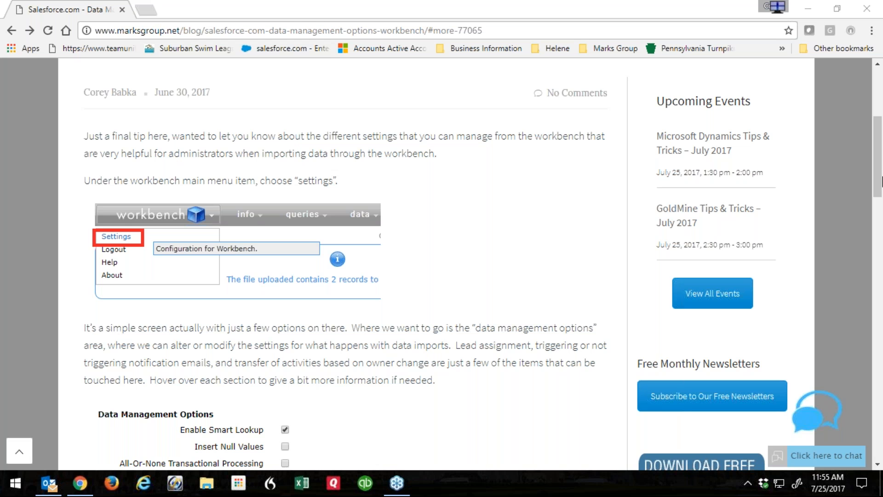
drag(879, 162, 879, 110)
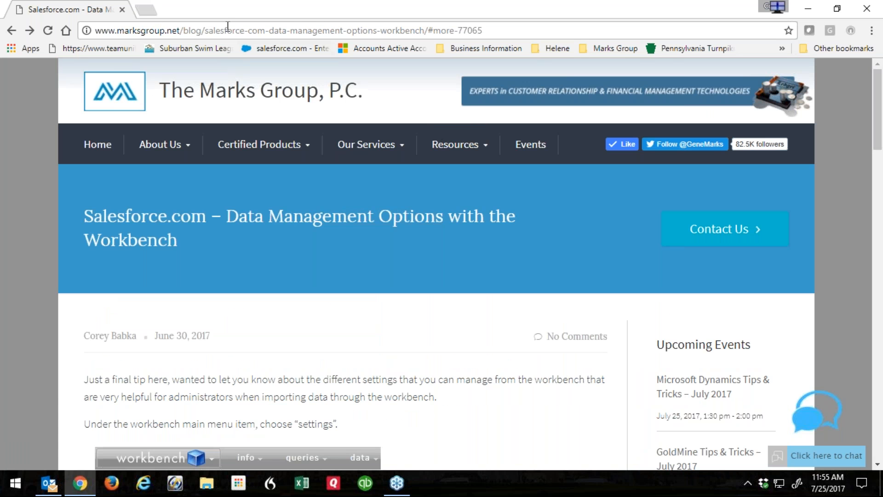
Open the Marks Group CRM Blog filtered to the Salesforce CRM category.
click(193, 30)
mouse_move(456, 145)
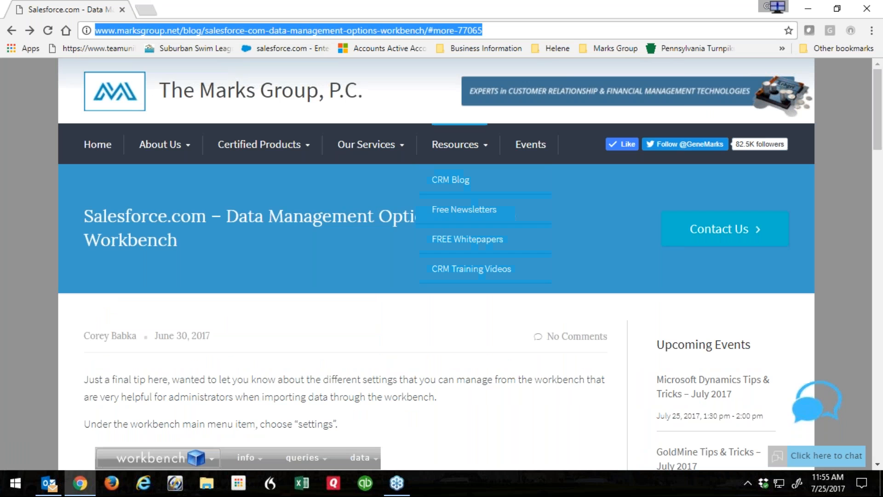
click(454, 186)
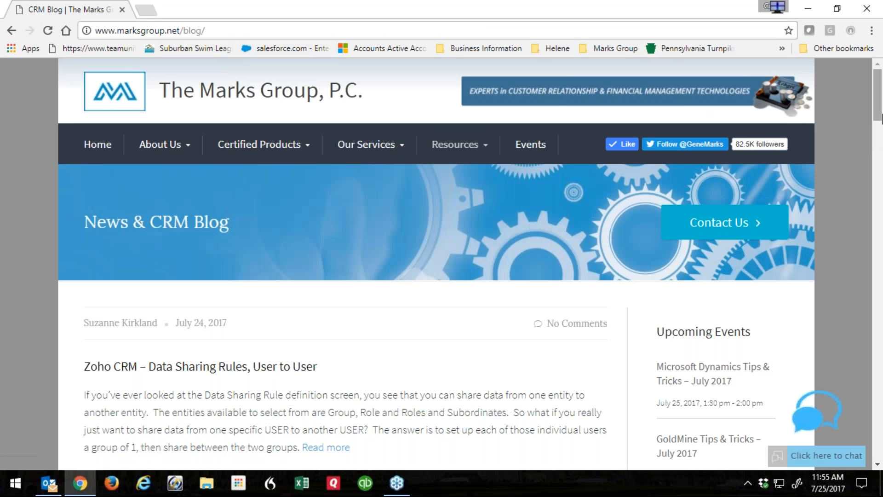
drag(879, 88, 879, 220)
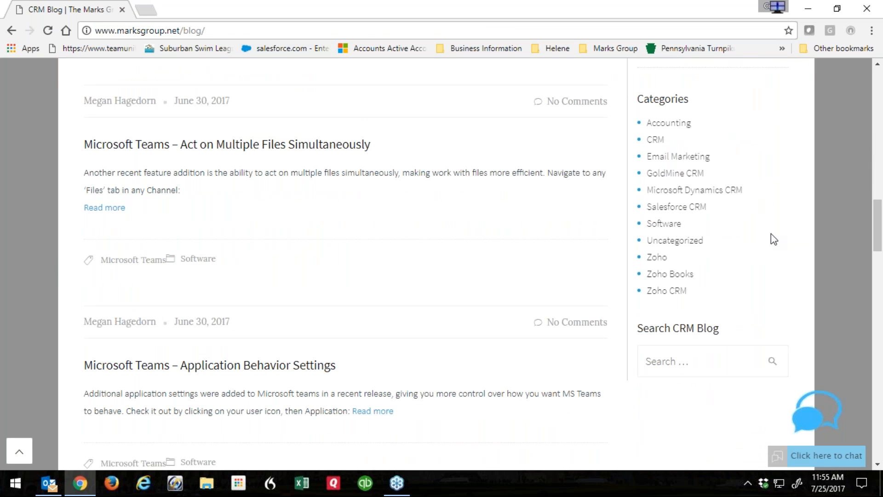
click(674, 211)
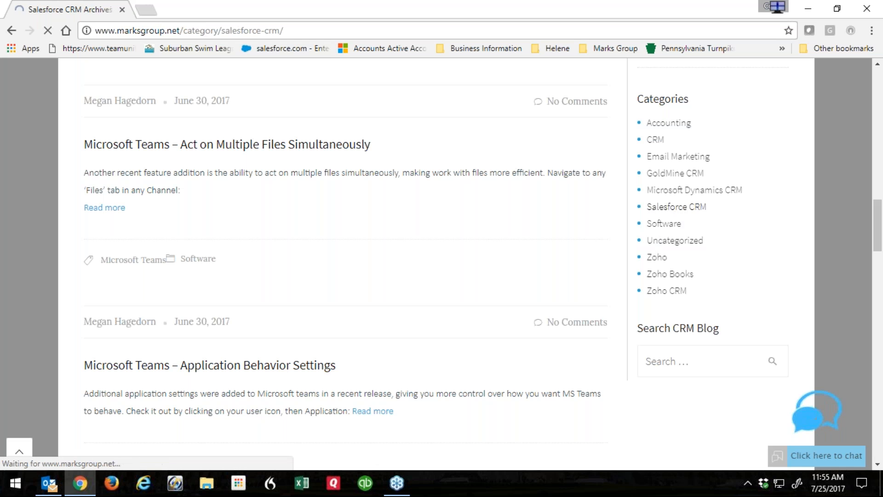
Open the 'Salesforce.com – Bulk download with Salesforce workbench' post and scroll to its SOQL query.
mouse_move(874, 92)
mouse_down()
mouse_move(881, 319)
mouse_move(878, 82)
mouse_up()
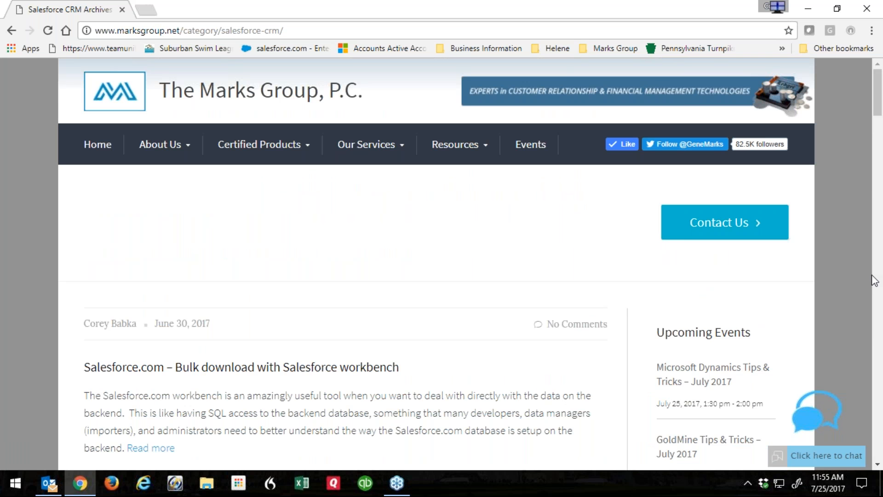
scroll(331, 261, down, 5)
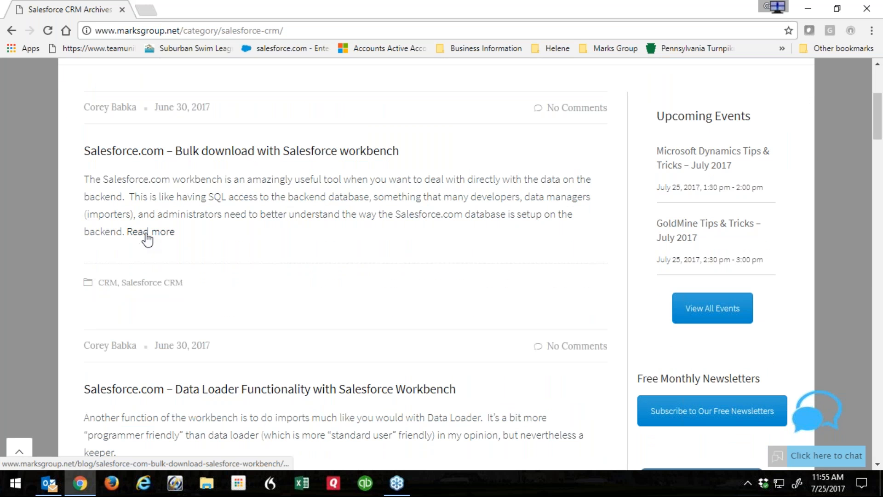
click(146, 234)
scroll(407, 226, down, 5)
scroll(404, 216, down, 10)
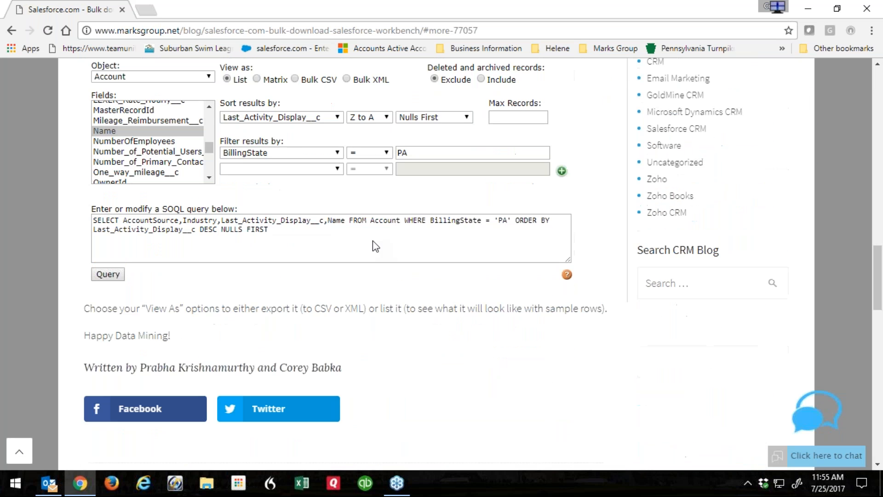
scroll(323, 294, down, 1)
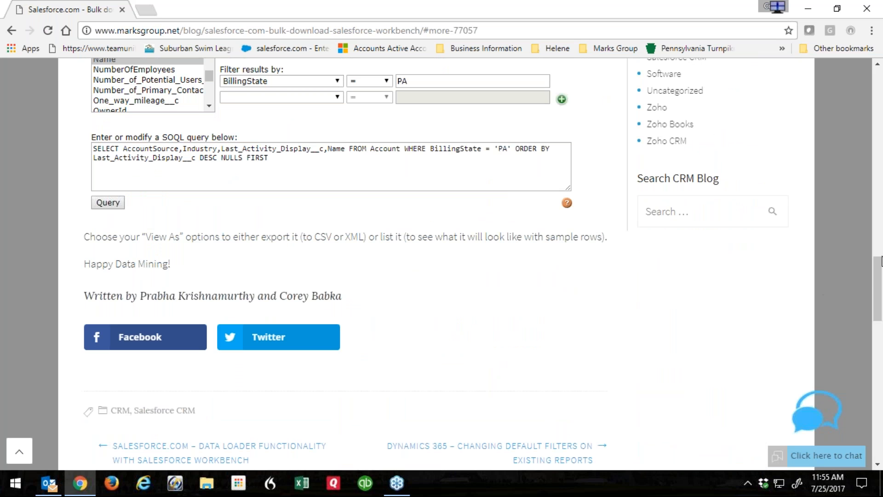